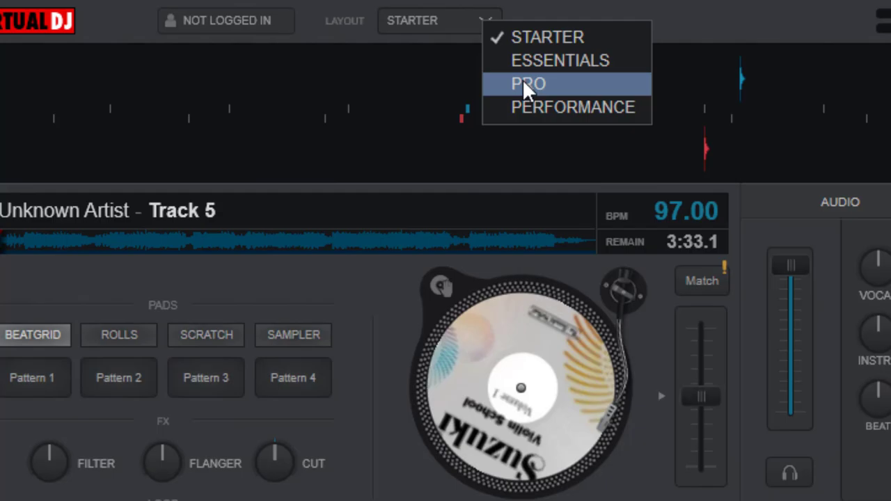
Switch to the PRO layout, then set deck A's loop section to loop adjust and its pads to four selectable pages
click(522, 78)
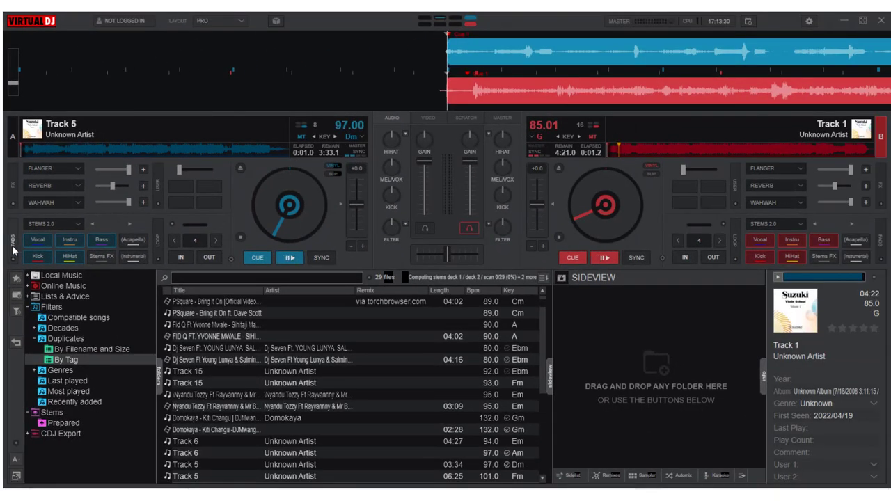
click(158, 235)
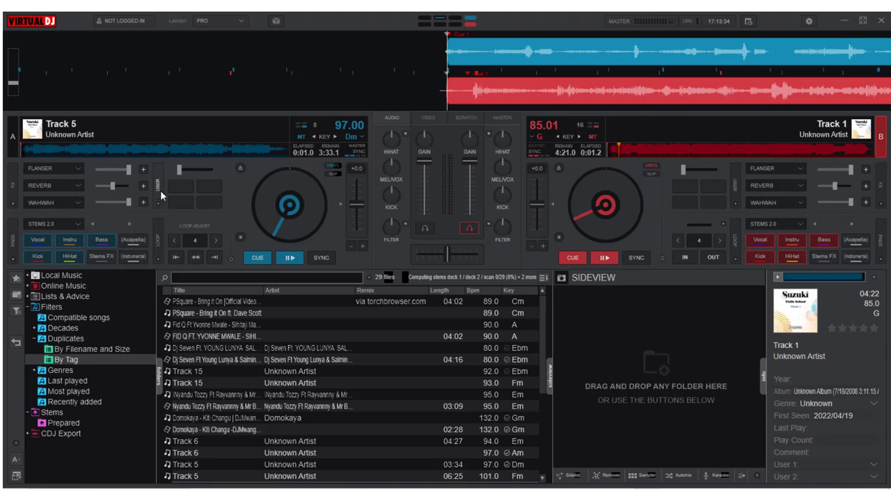
click(13, 240)
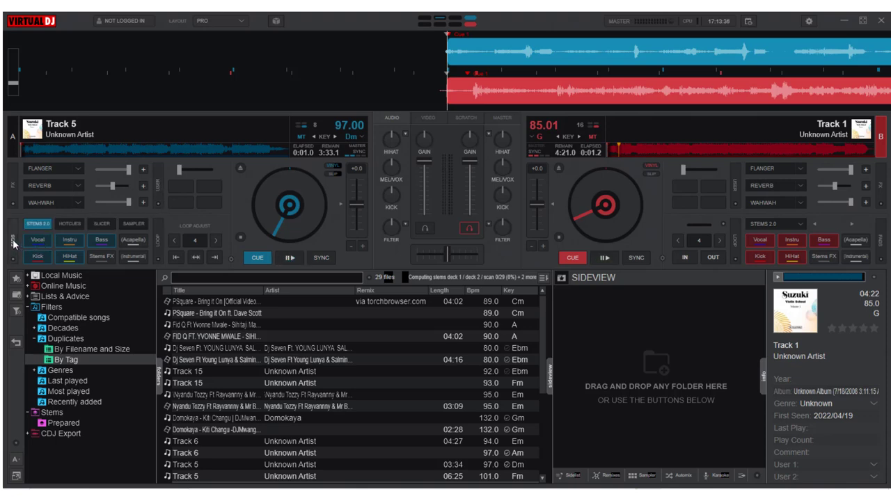
Show the hot cues on deck A's pads and start the track from Cue 1
click(75, 224)
click(175, 240)
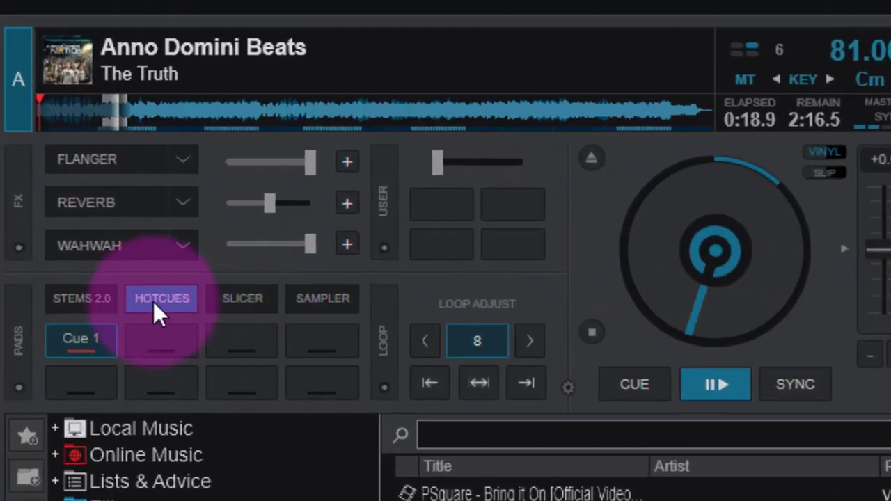
click(78, 338)
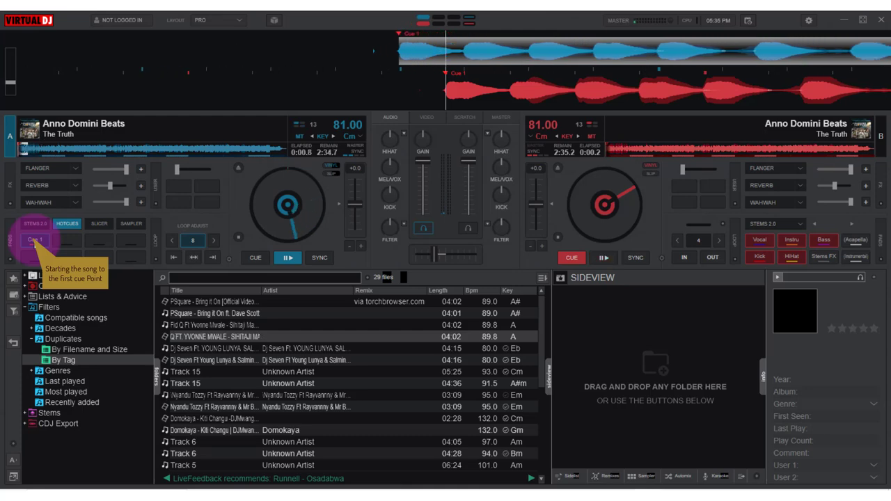
Turn deck A's loop off and on again, halve it to 4 beats and double it back to 8
click(194, 242)
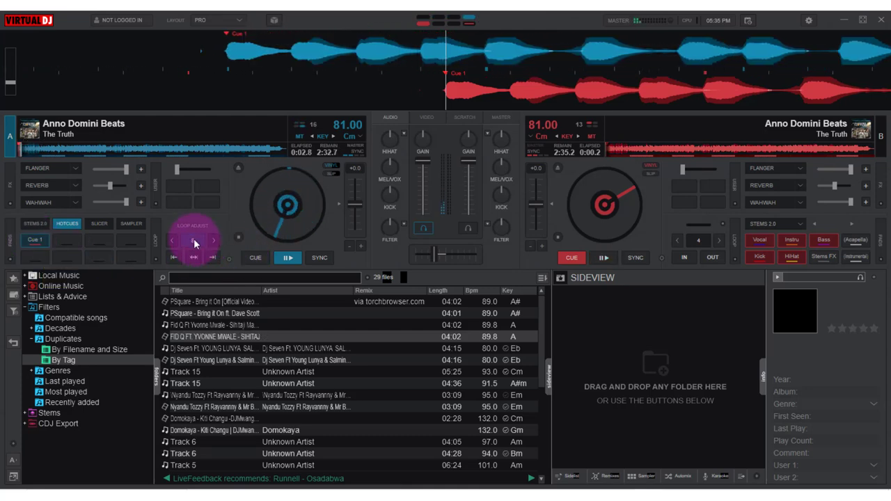
click(194, 242)
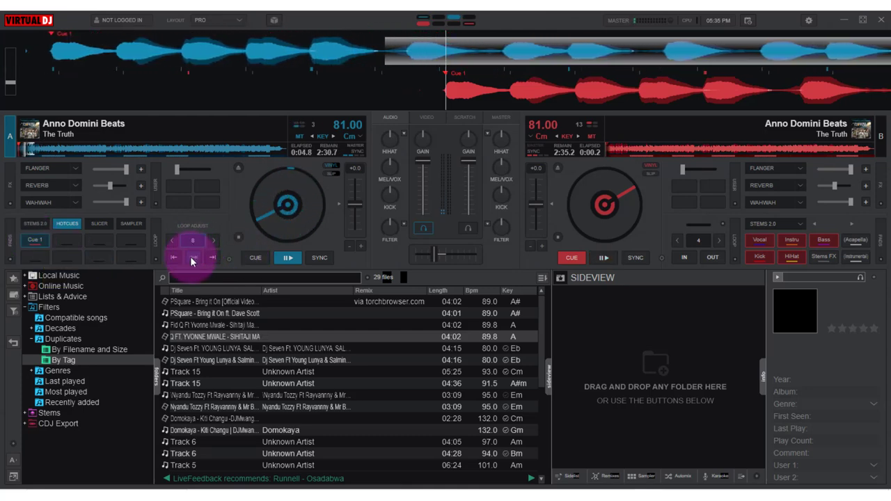
click(172, 240)
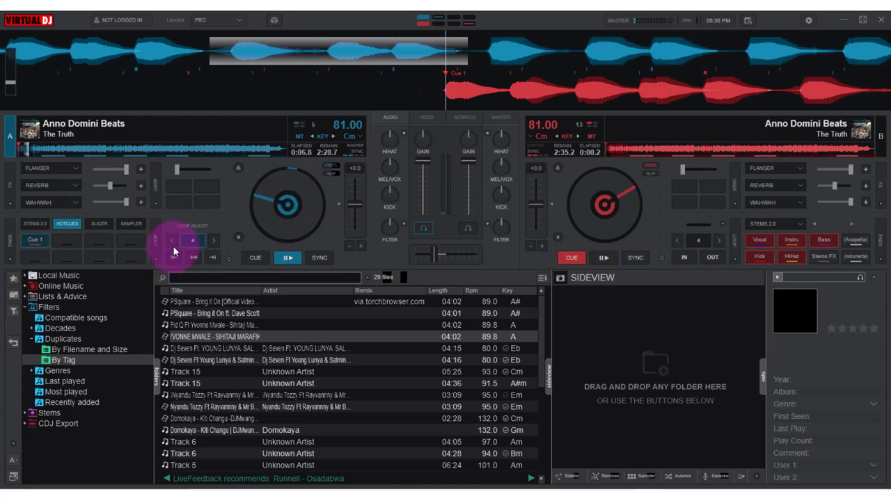
click(214, 240)
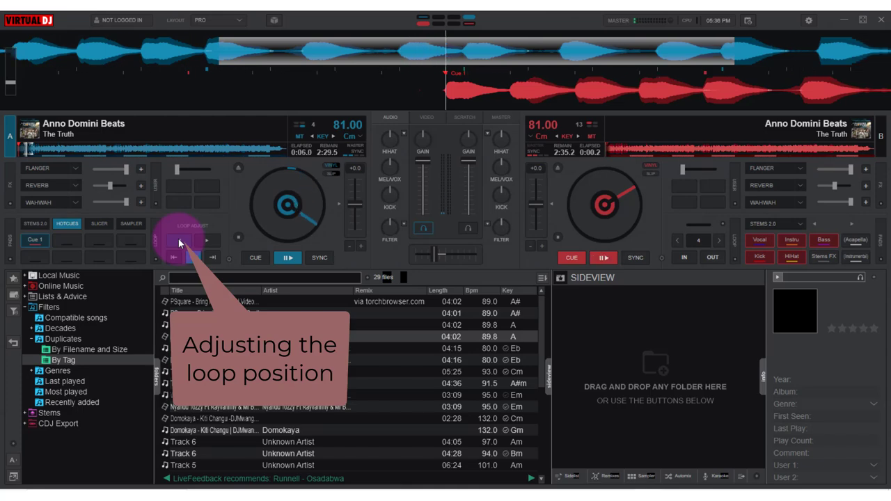
Shift deck A's loop position backward and forward, then shorten the loop to 4 beats
click(179, 243)
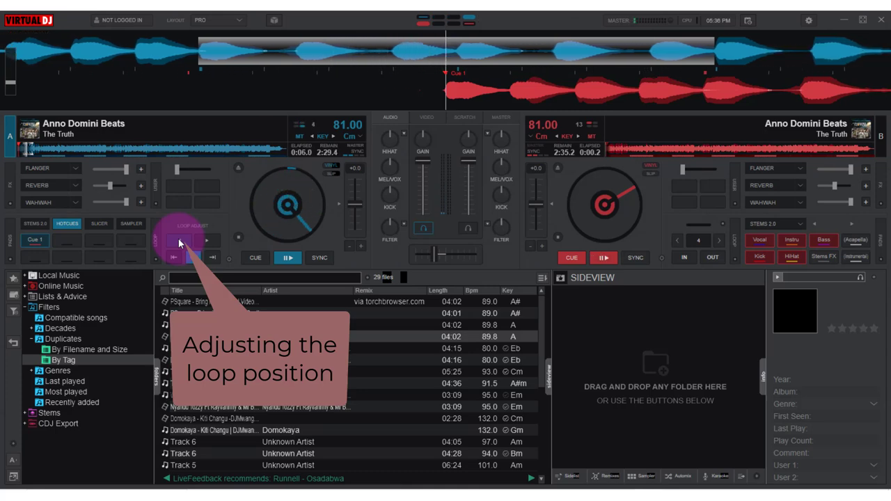
click(209, 245)
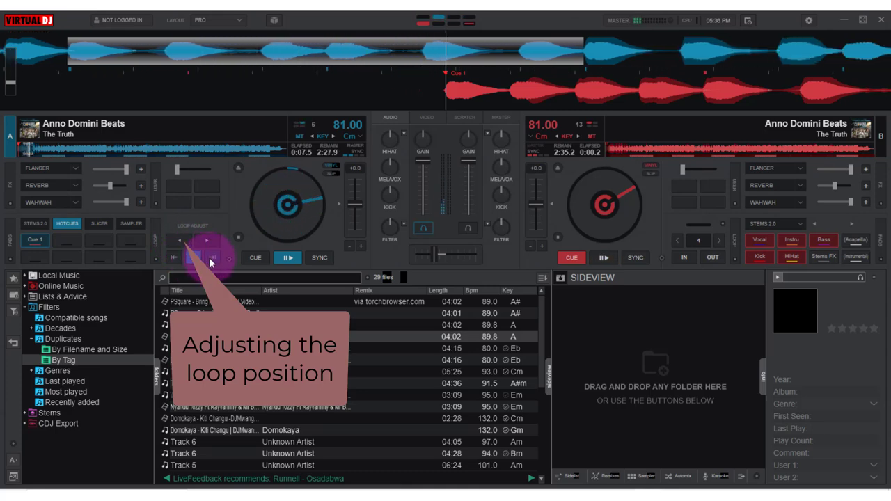
click(174, 258)
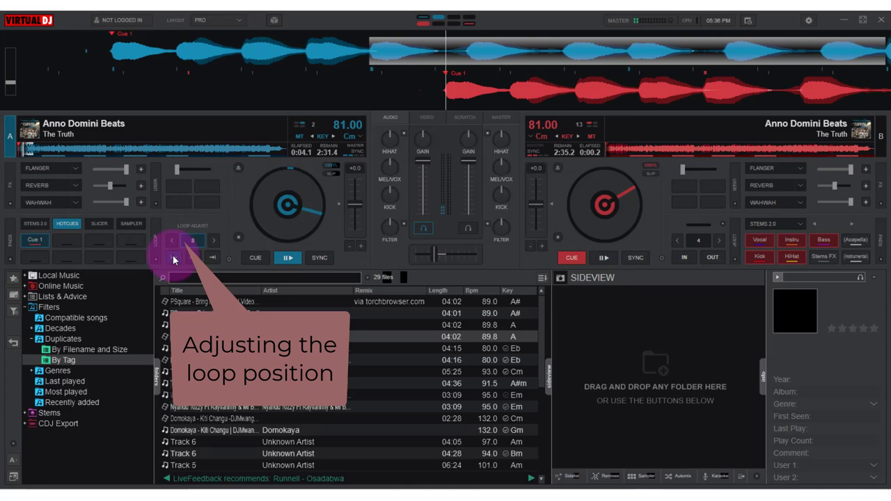
click(173, 241)
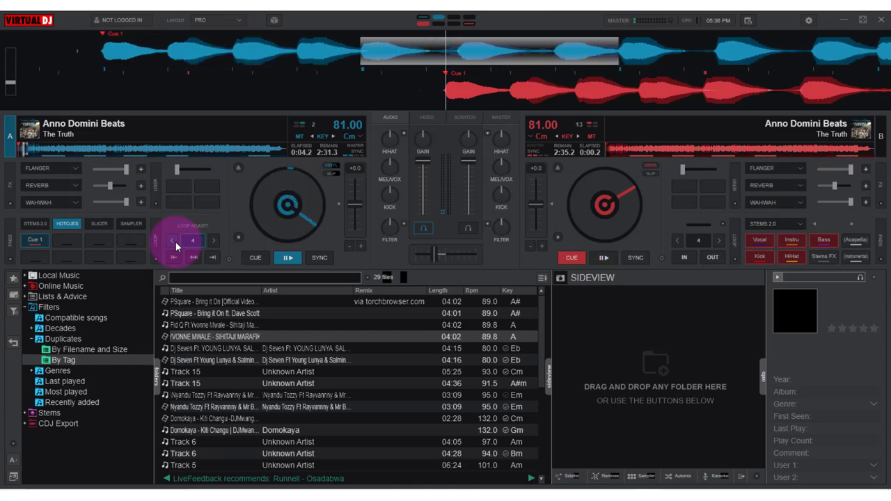
Start playback on deck B and switch the active deck to B and back to A using the jog wheels
click(603, 258)
click(636, 82)
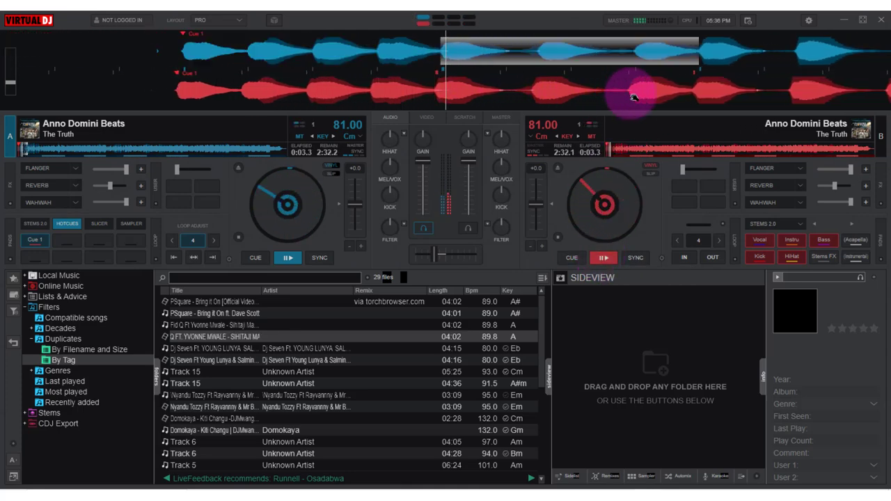
click(598, 186)
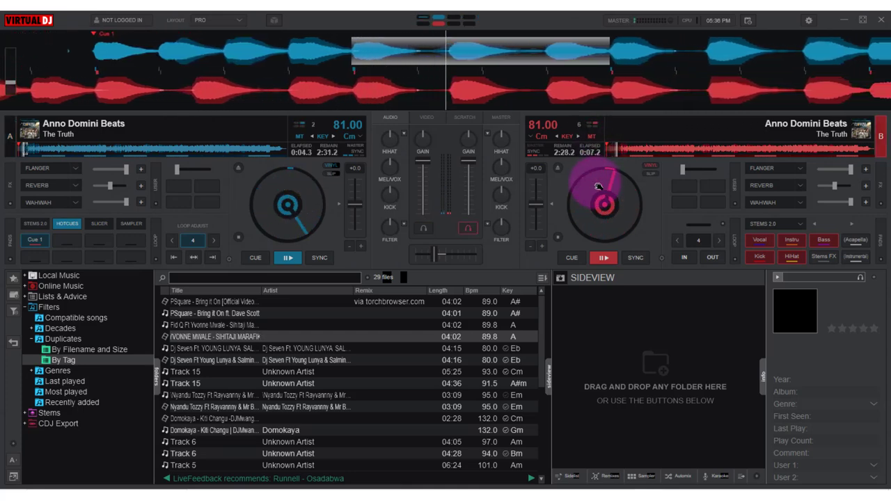
click(601, 62)
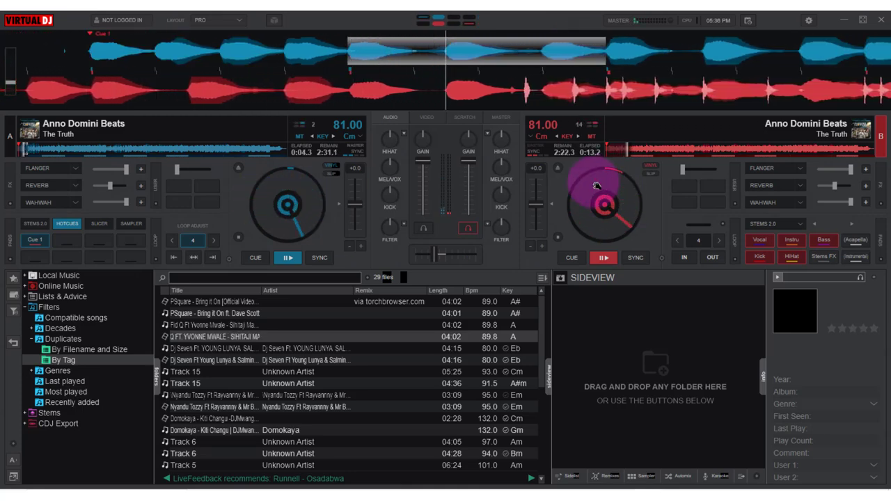
click(269, 197)
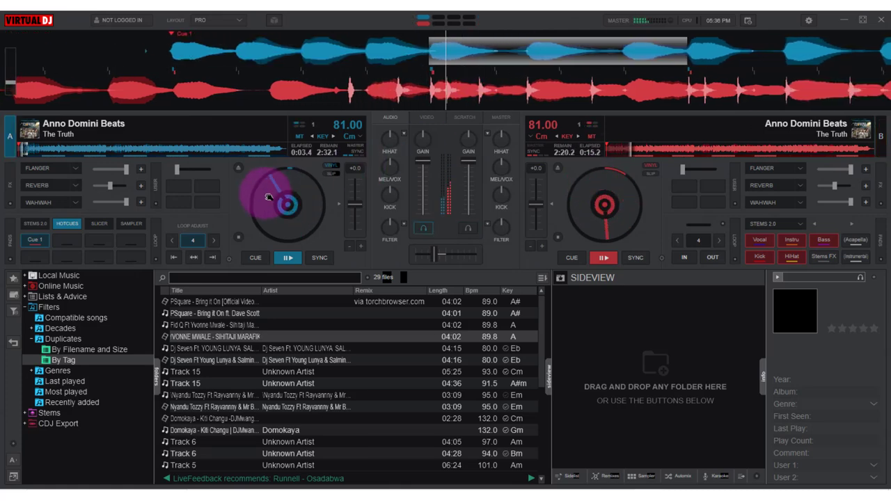
drag(269, 197, 277, 269)
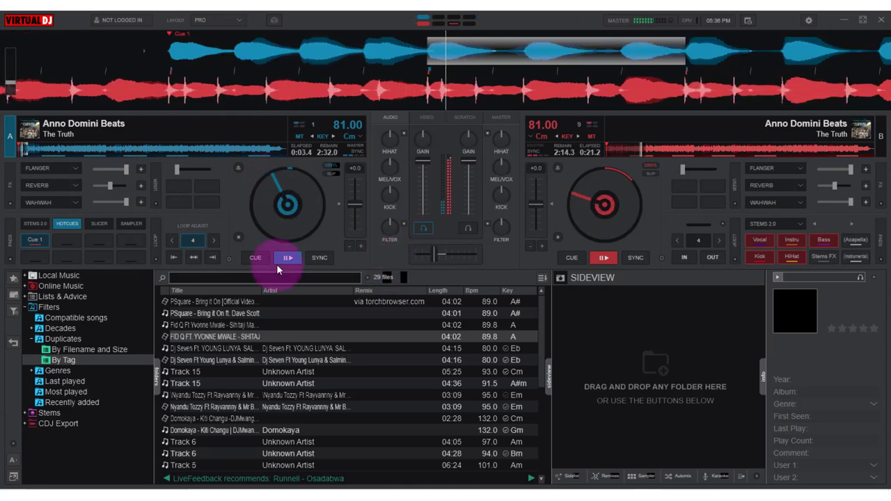
Shorten deck A's loop to 1 beat and move the crossfader fully to deck B
click(172, 240)
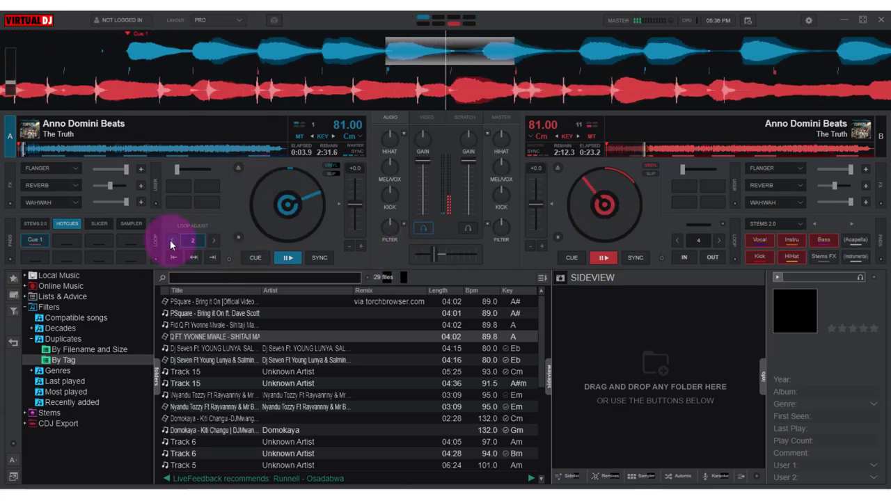
click(171, 240)
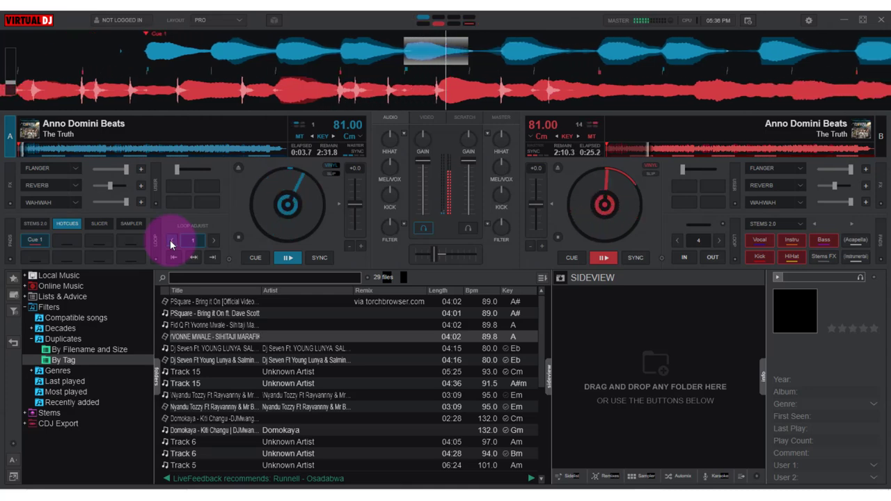
click(450, 247)
drag(435, 255, 477, 255)
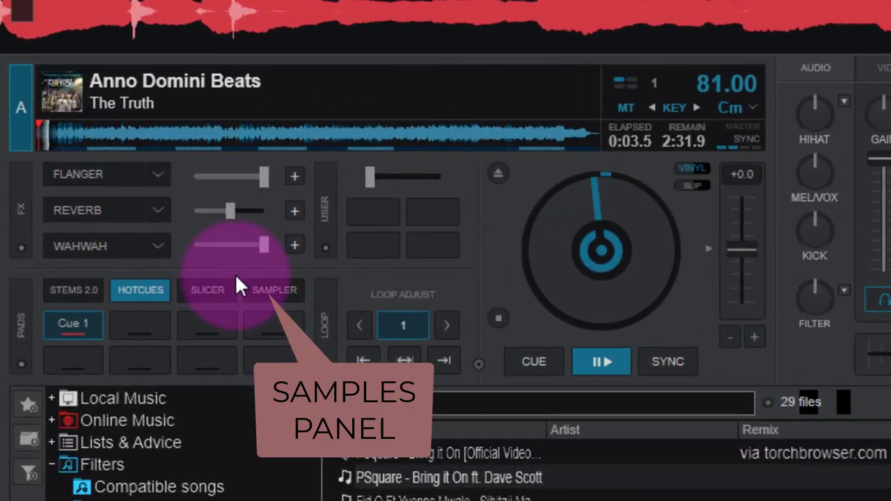
Show the sampler on deck A's pads and mute deck B's Instru stem, using reduced-quality stems
click(133, 220)
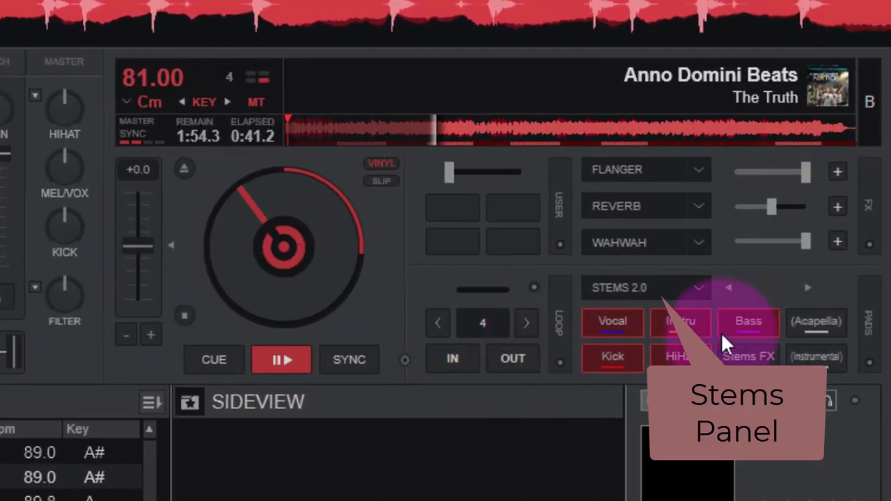
click(682, 324)
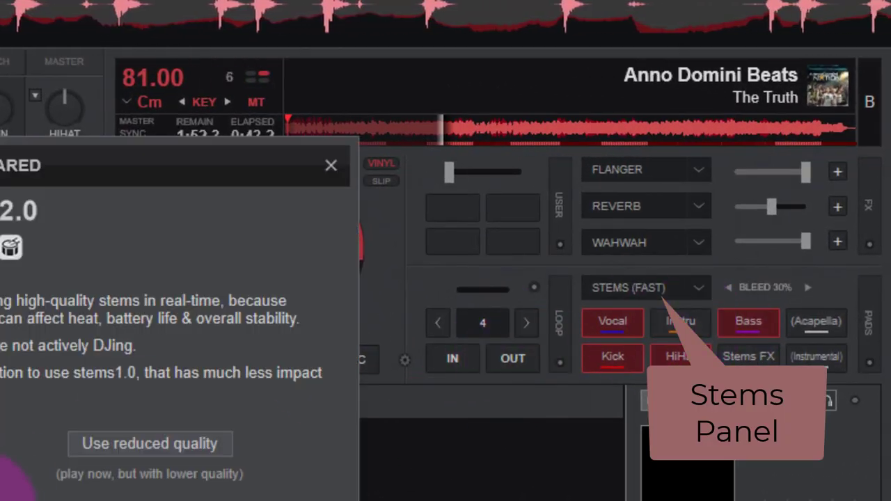
click(2, 498)
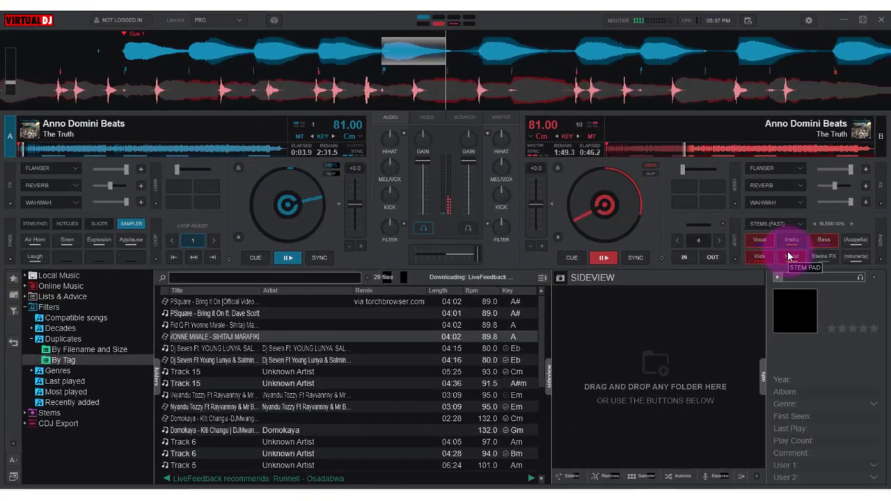
Mute the Vocal and Bass stems on deck B, then bring the Bass stem back
click(788, 257)
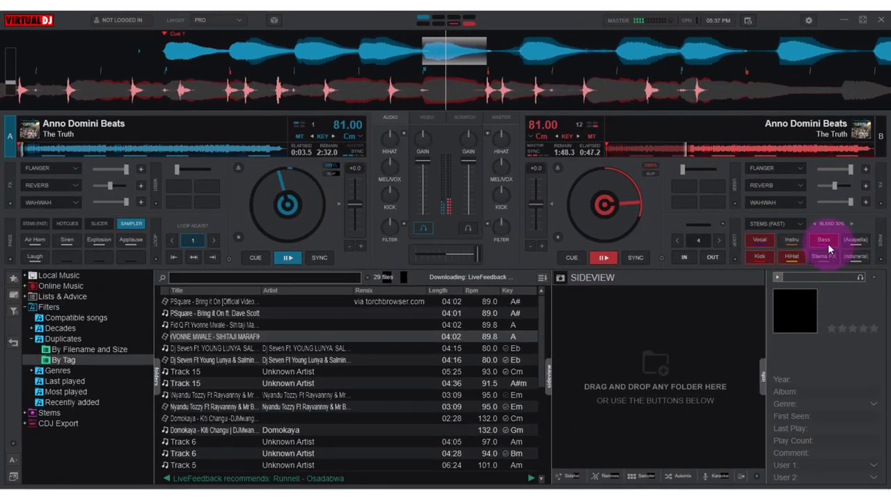
click(824, 240)
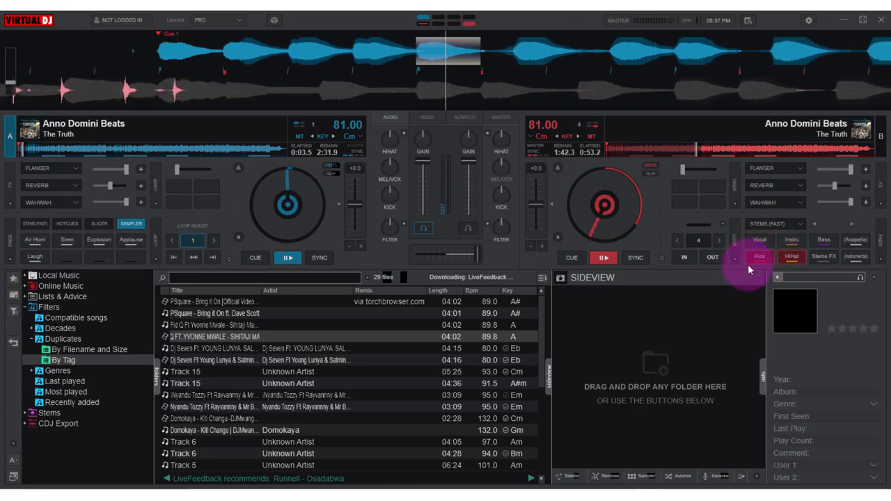
click(793, 244)
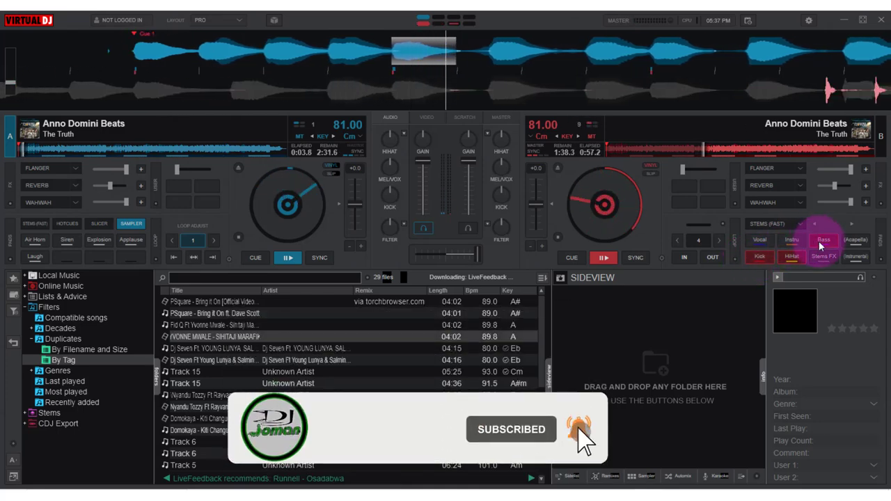
click(821, 244)
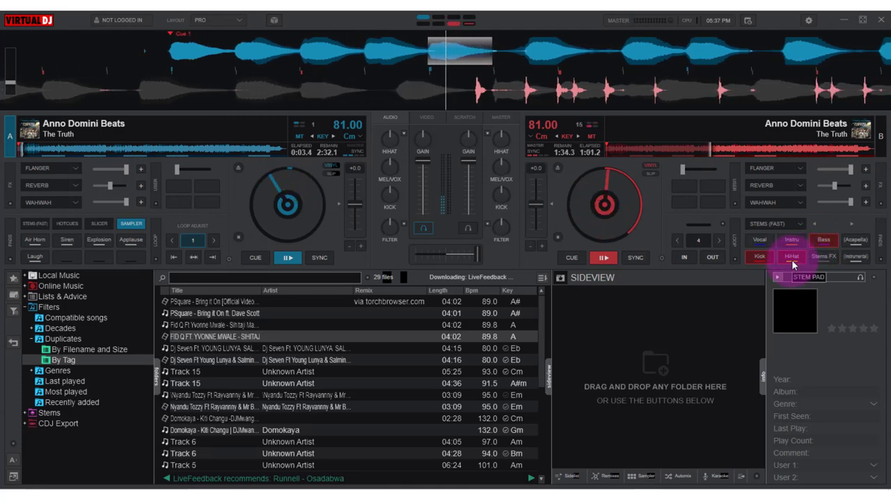
Mute deck B's HiHat stem and toggle its Bass stem
click(792, 259)
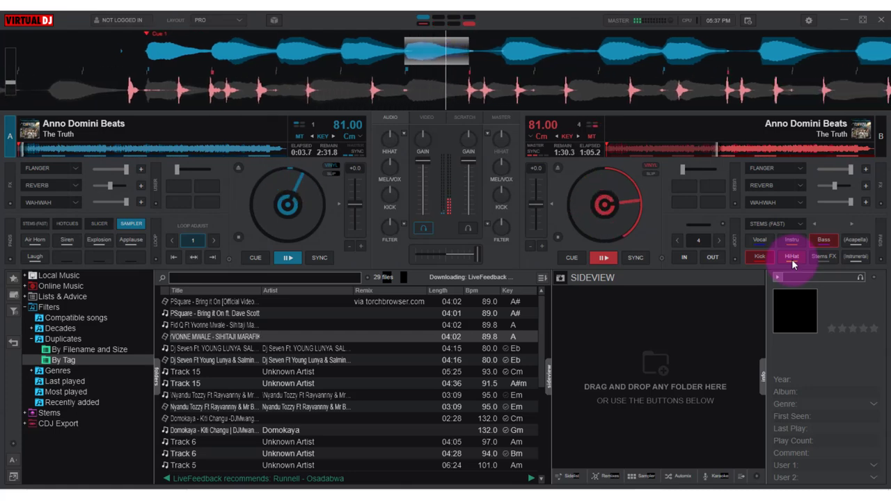
click(823, 243)
click(823, 243)
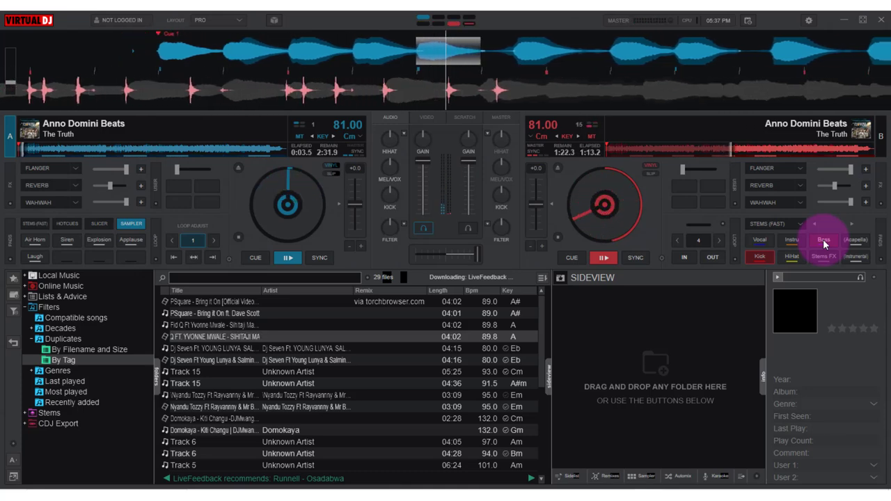
Restore the Bass, Instru, HiHat and Vocal stems on deck B
click(823, 244)
click(792, 243)
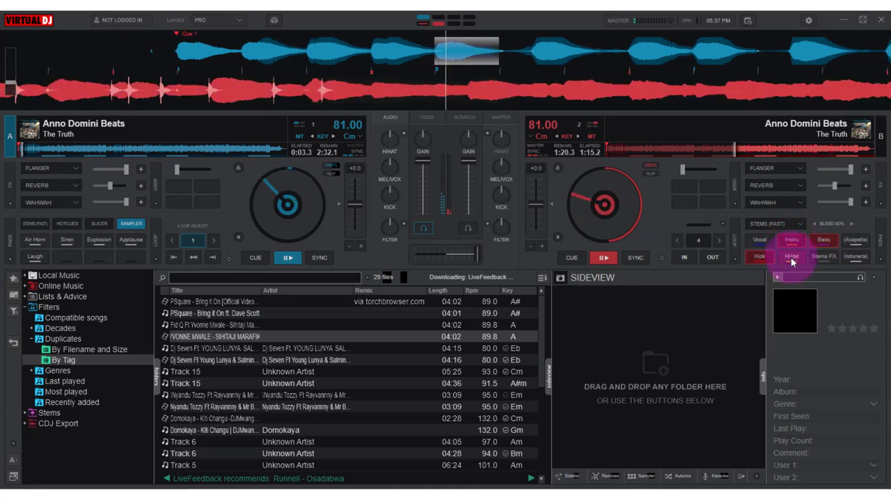
click(791, 257)
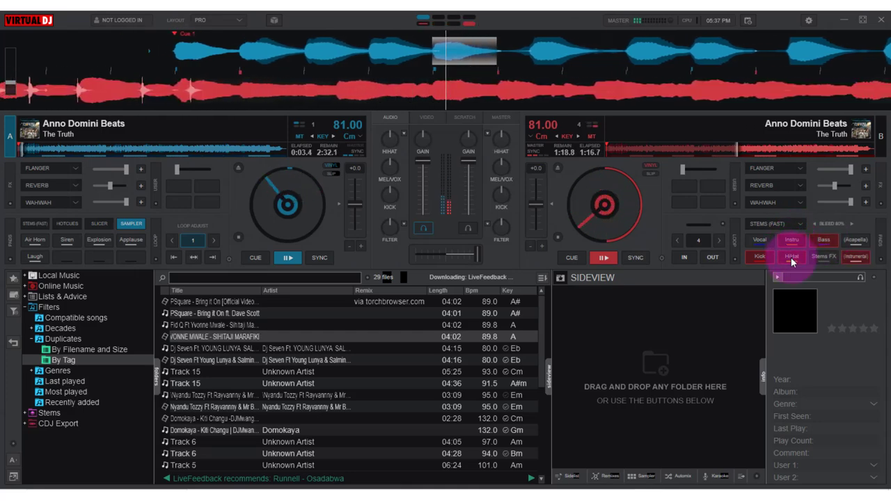
click(757, 242)
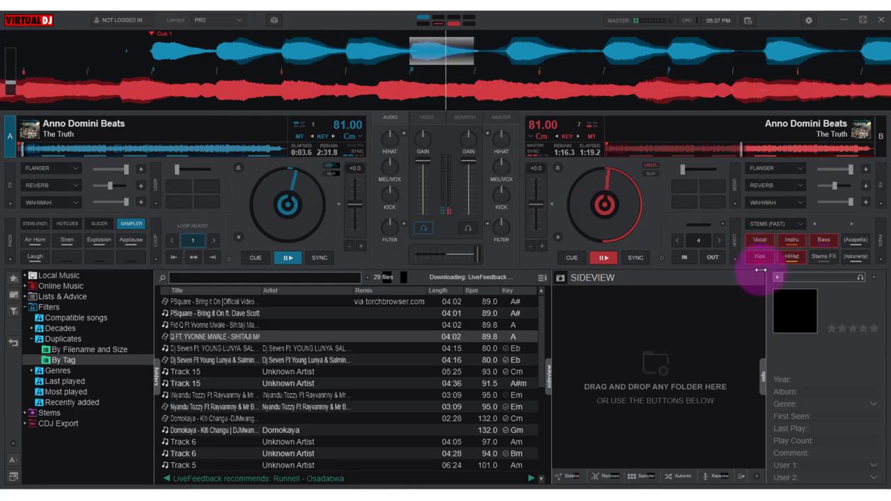
Direct deck B's effects to the Vocal stem and turn on the Flanger effect
click(818, 256)
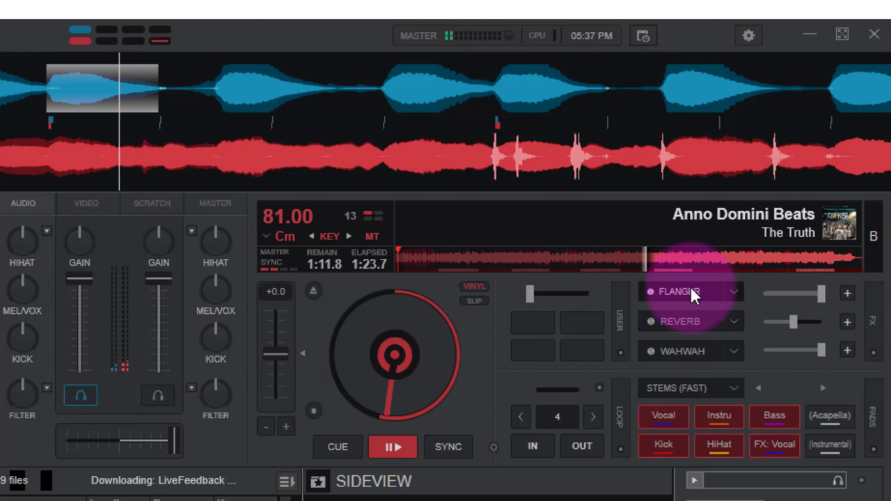
click(690, 290)
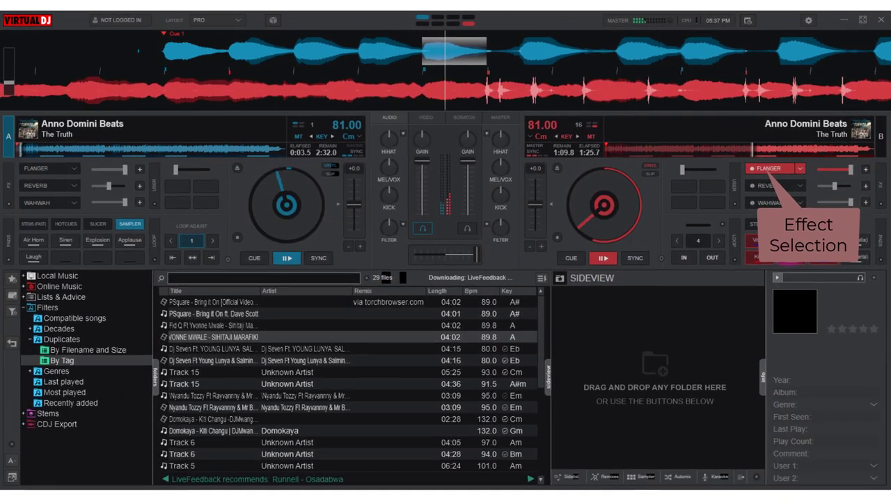
Turn off the Flanger on deck B and load the Echo effect in its slot
click(762, 168)
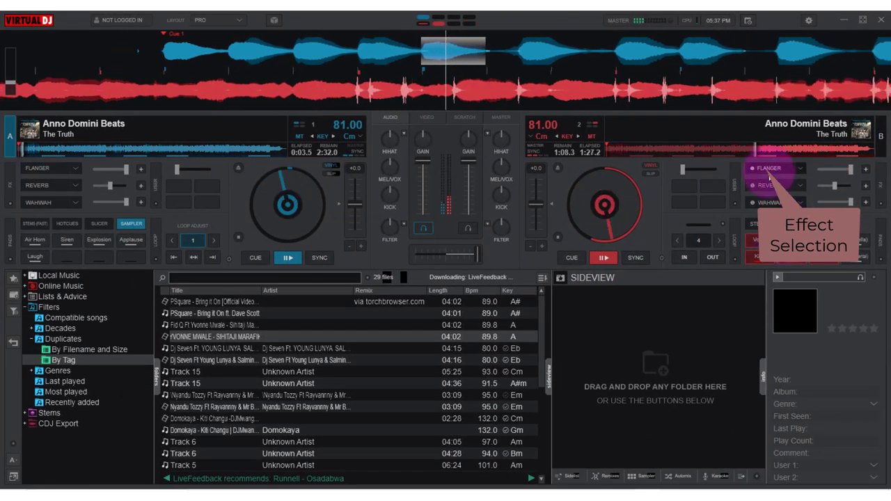
click(797, 167)
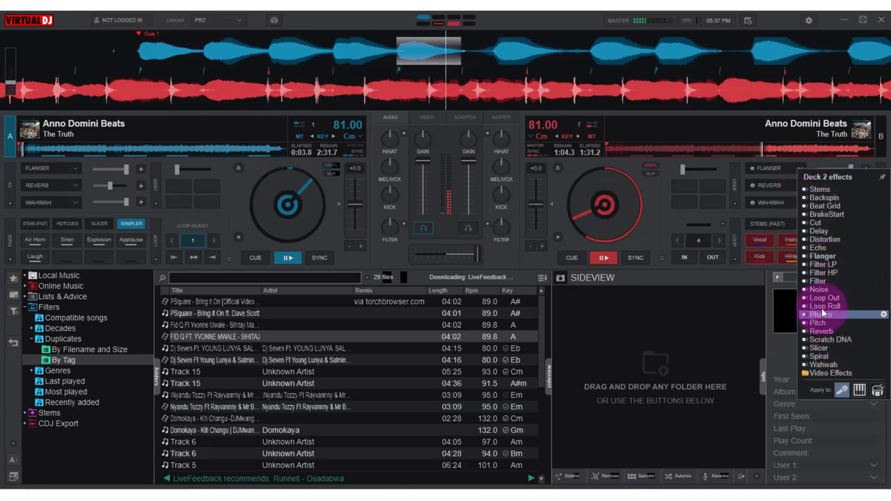
click(820, 249)
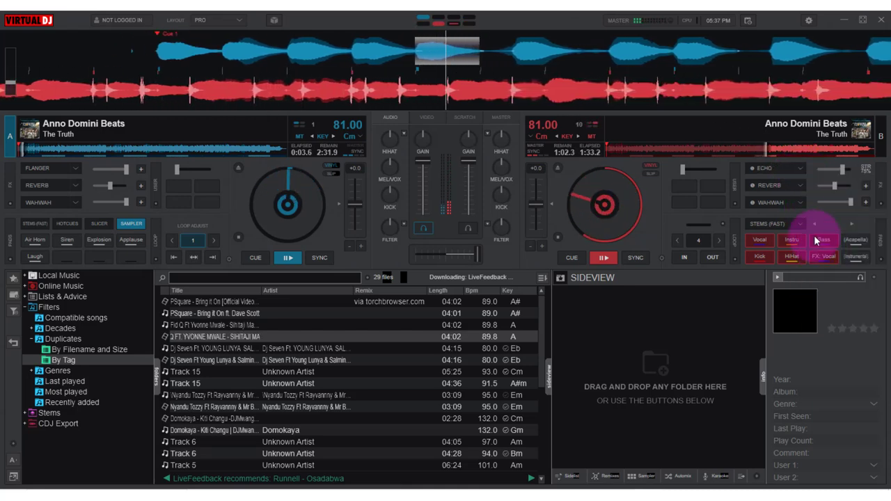
Turn on deck B's Echo effect and reduce its strength
click(770, 167)
click(840, 169)
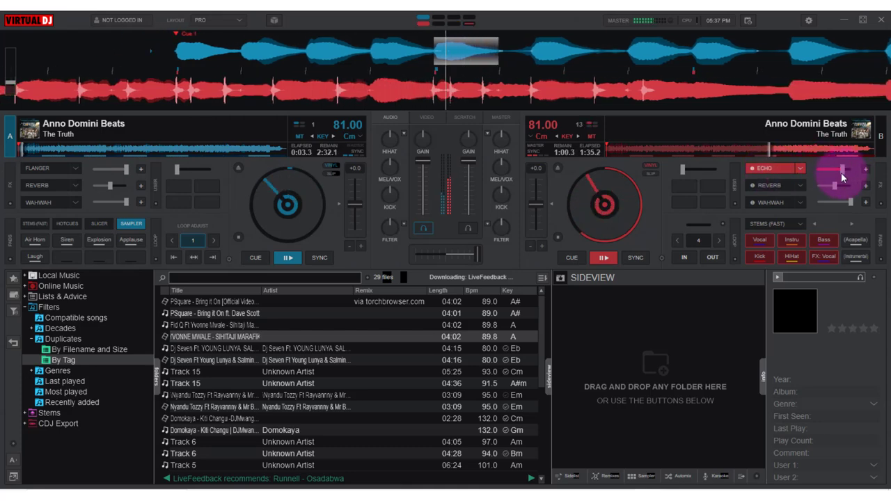
drag(838, 168, 834, 172)
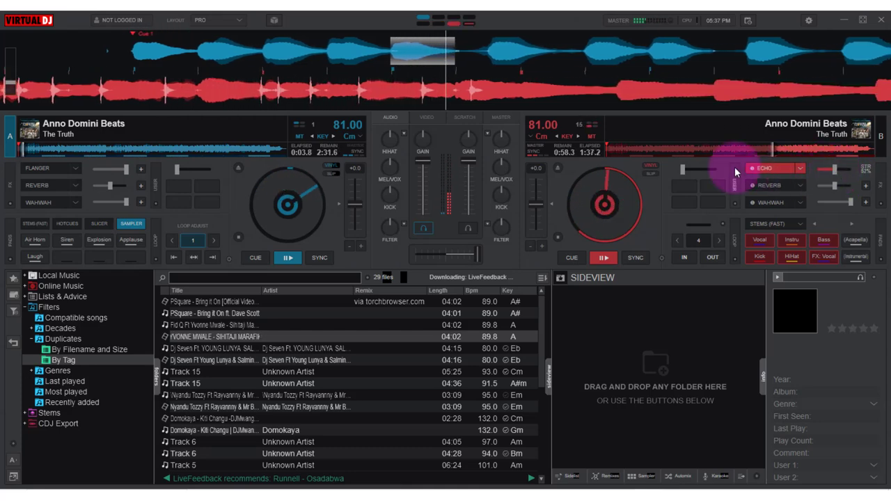
Switch deck B's effects from the Vocal stem to the Melody stem with Echo off, and reactivate Echo
click(761, 167)
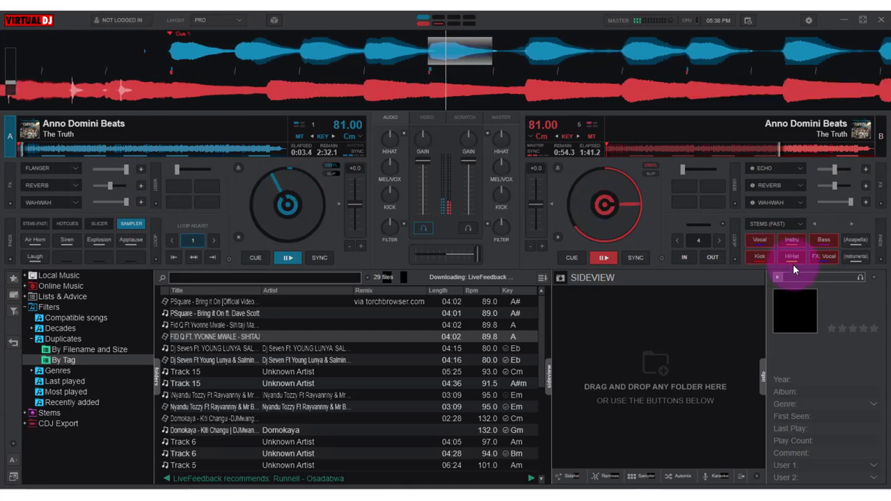
click(816, 257)
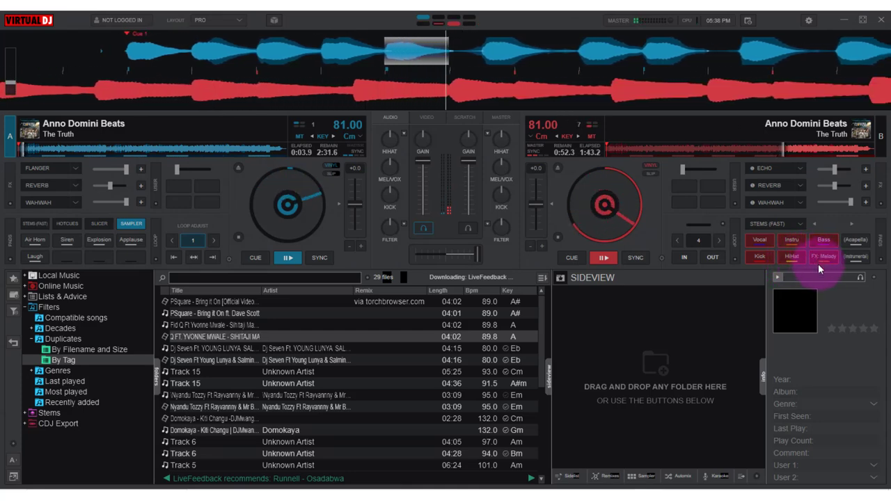
click(765, 167)
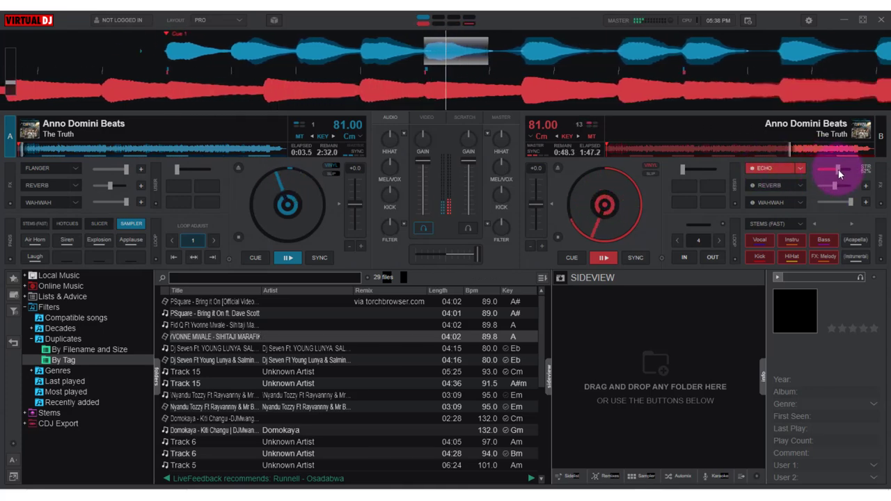
Sweep deck B's Echo strength between minimum and maximum, leave it at full, and lower deck B's volume fader to zero
drag(837, 170, 795, 171)
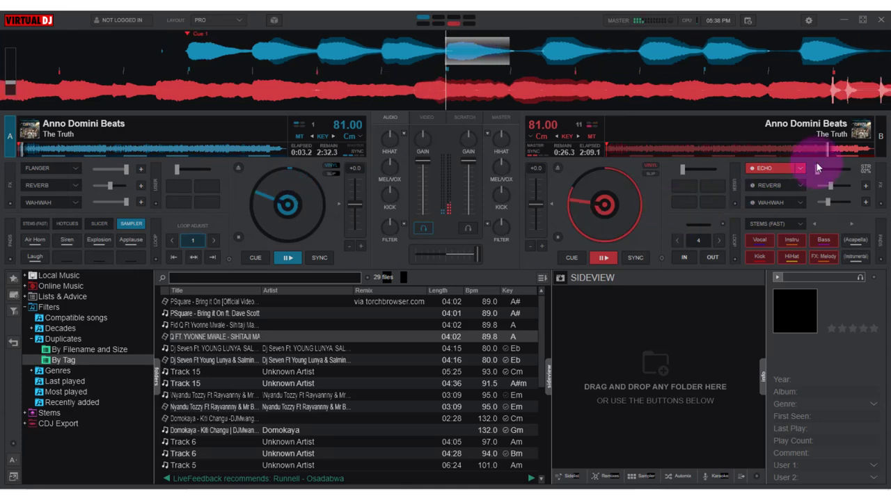
drag(817, 168, 275, 301)
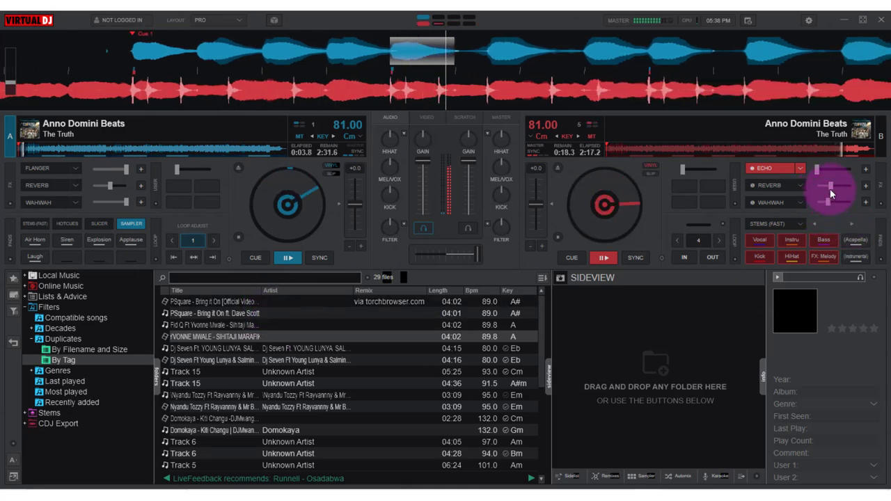
mouse_move(821, 166)
mouse_down()
mouse_move(873, 168)
mouse_move(807, 167)
mouse_move(815, 169)
mouse_up()
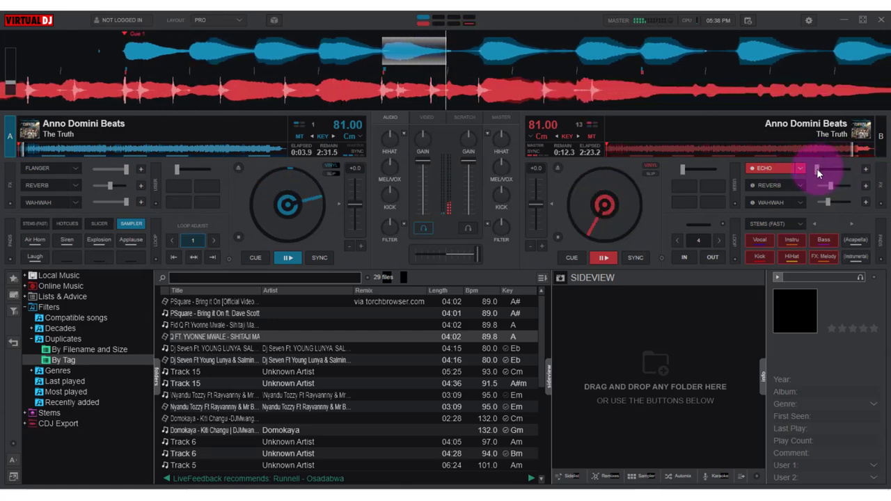
drag(819, 169, 882, 169)
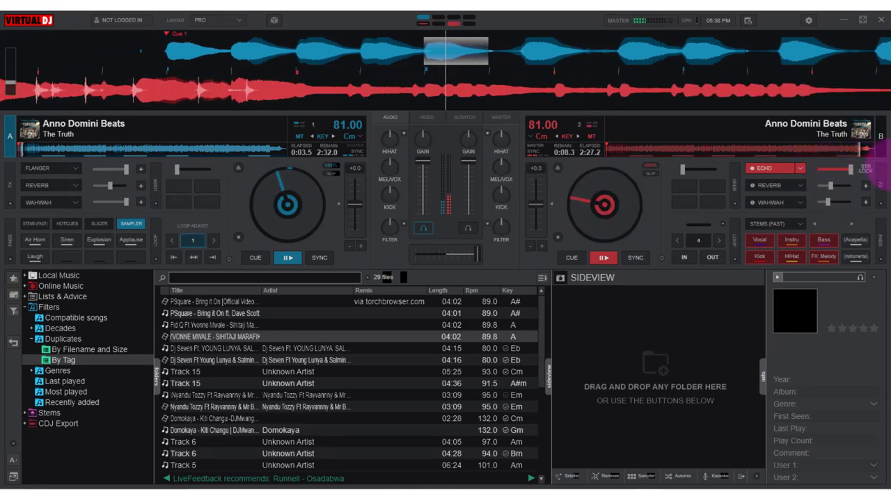
drag(890, 167, 591, 208)
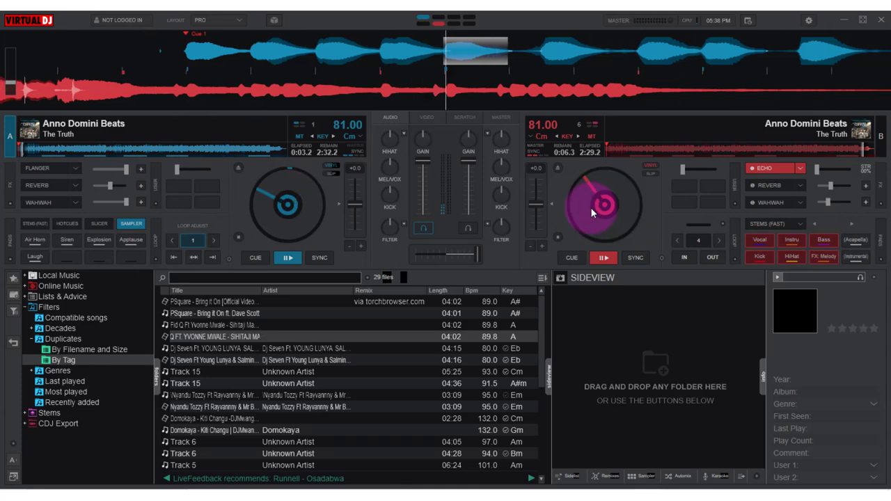
drag(816, 168, 881, 206)
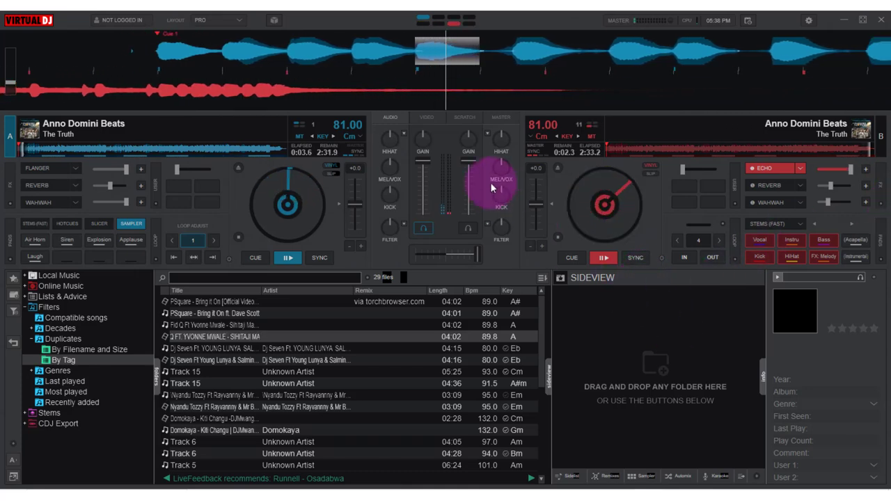
drag(469, 163, 472, 213)
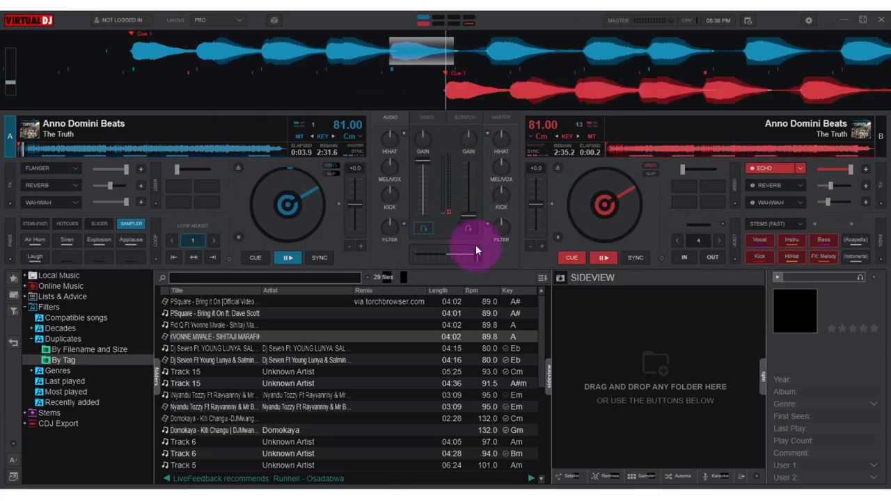
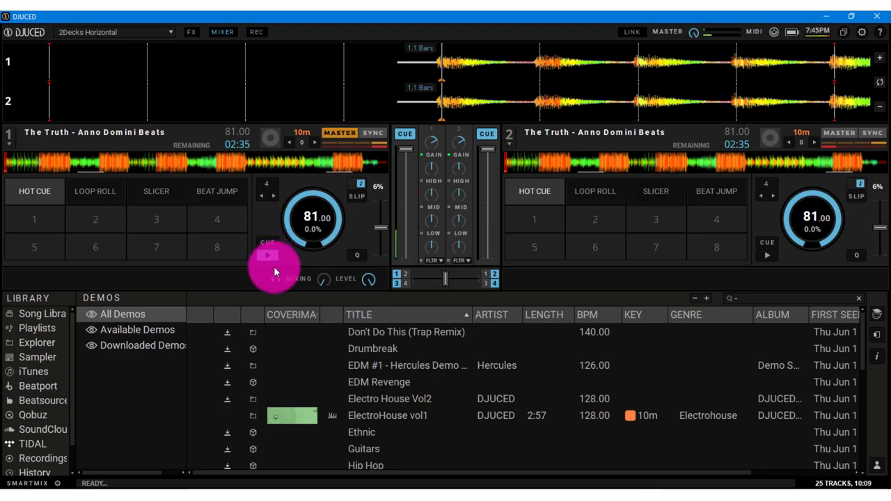
Switch to DJUCED and start playing The Truth on deck 1
click(268, 256)
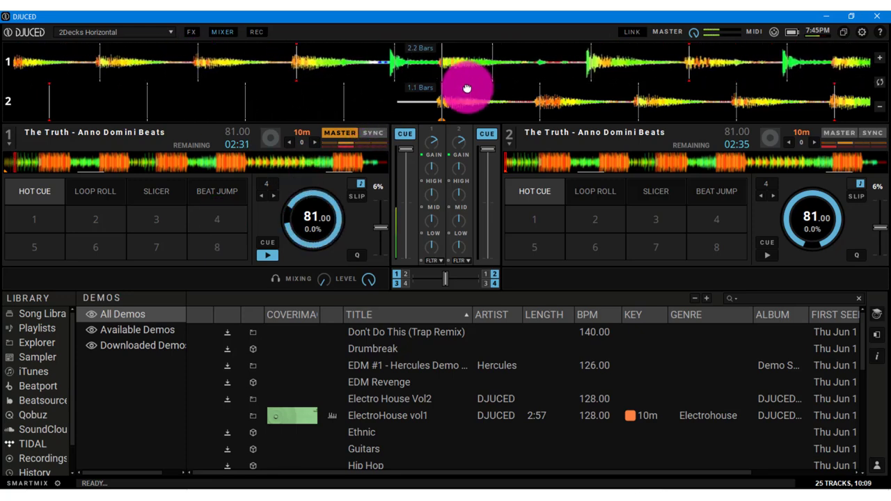
drag(466, 89, 695, 166)
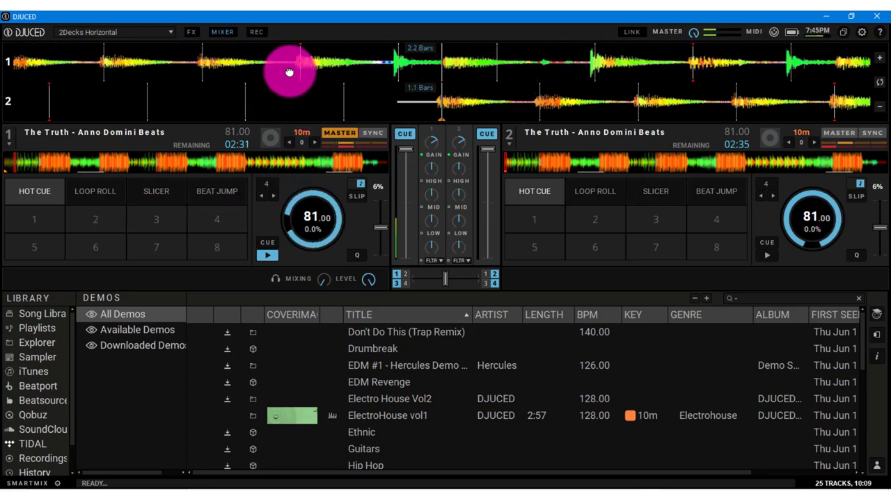
Set hot cue 4 on deck 1 and jump playback back to it repeatedly
click(223, 219)
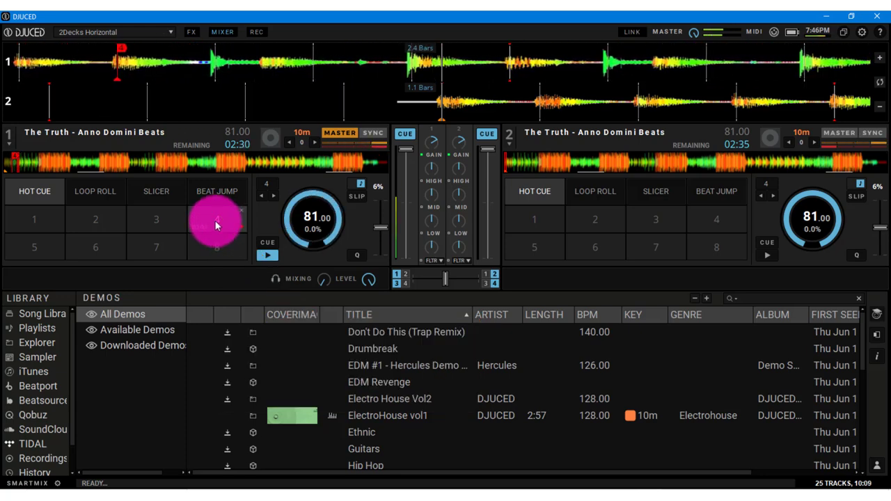
click(215, 221)
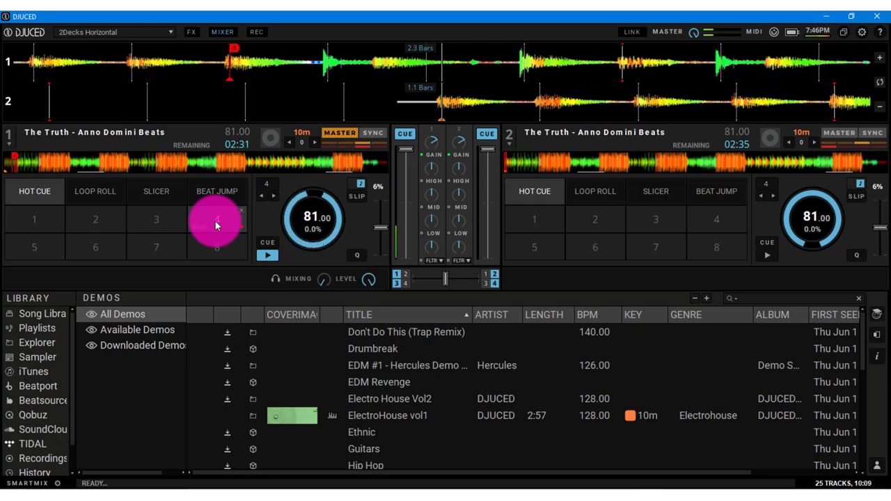
click(215, 219)
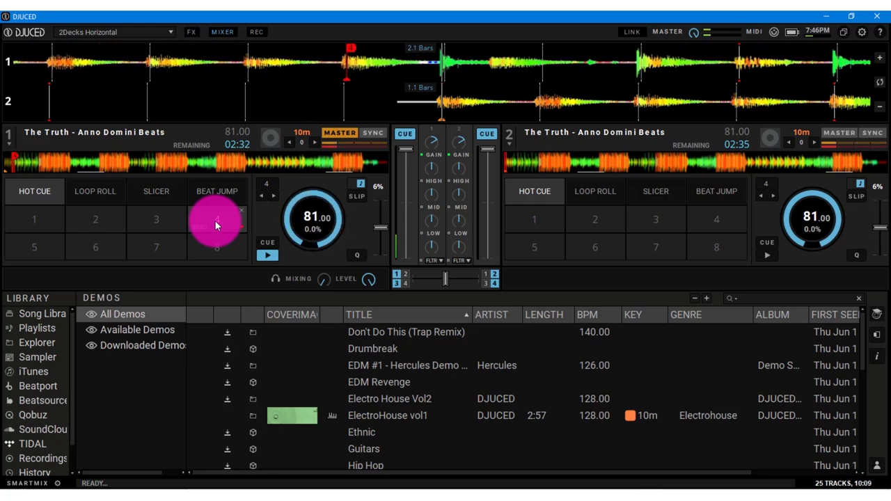
Activate a 4-beat loop on deck 1 and start playback on deck 2
click(265, 183)
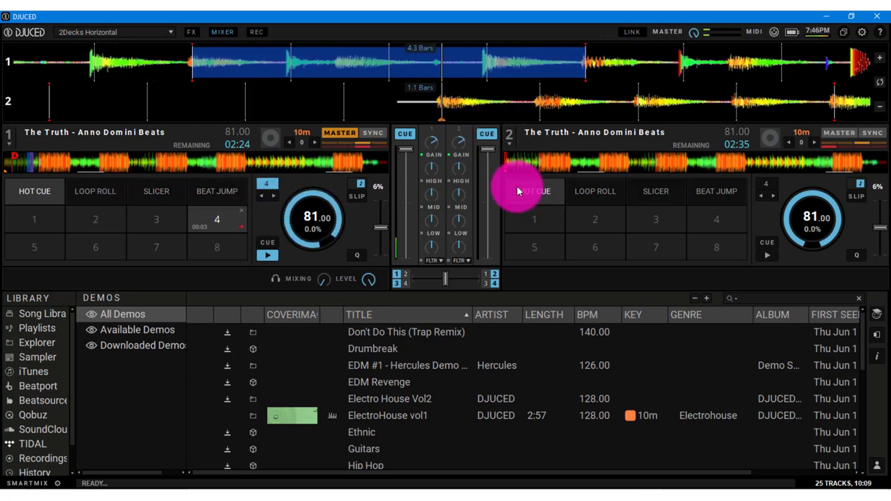
click(769, 255)
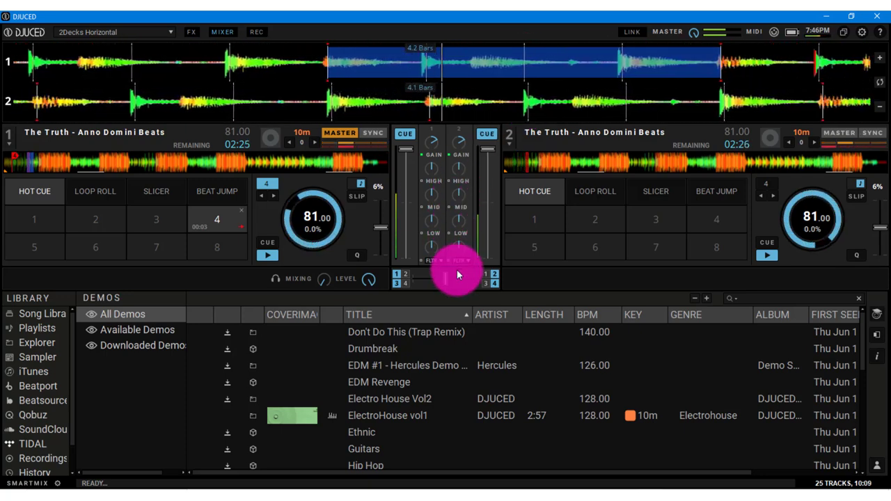
Move the crossfader fully to deck 2's side and release deck 1's 4-beat loop
drag(446, 279, 518, 282)
drag(389, 283, 502, 276)
click(266, 183)
click(473, 278)
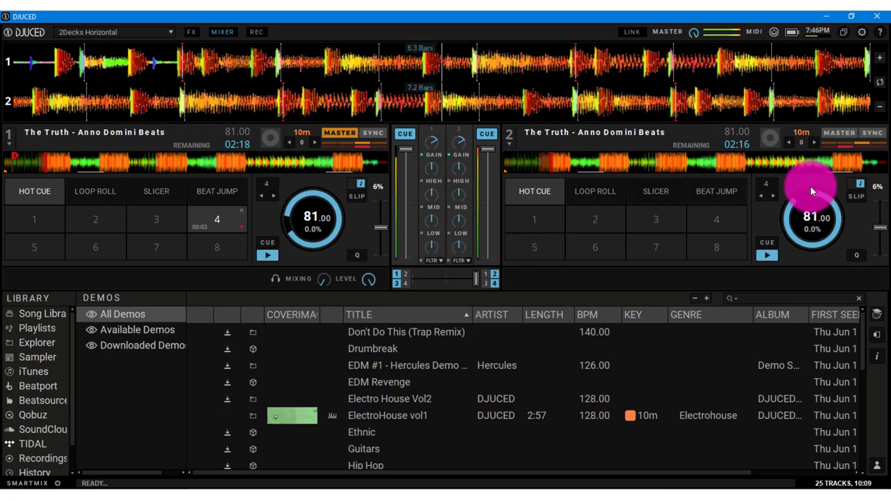
Engage and release a 4-beat loop on deck 2, and do the same on deck 1
click(763, 181)
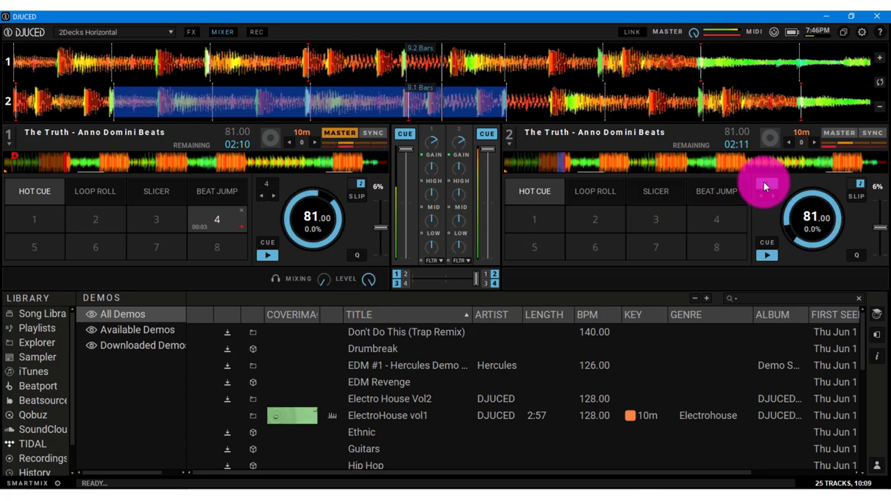
click(764, 187)
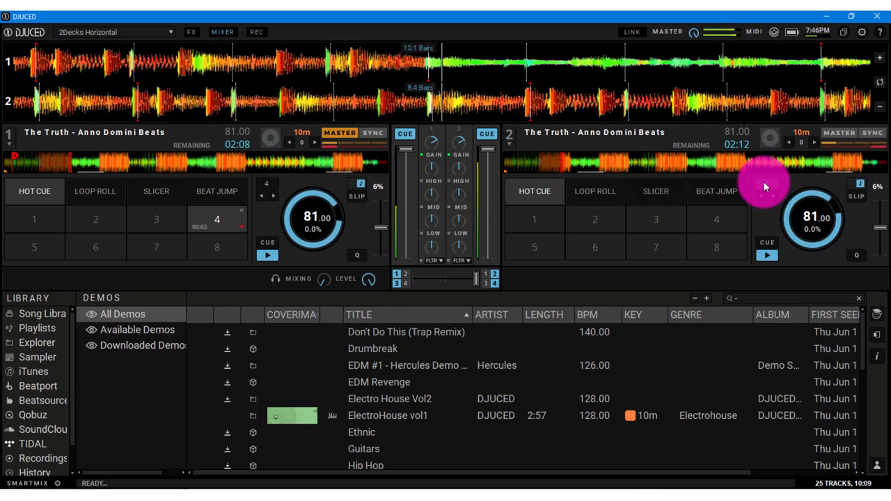
click(468, 205)
click(264, 185)
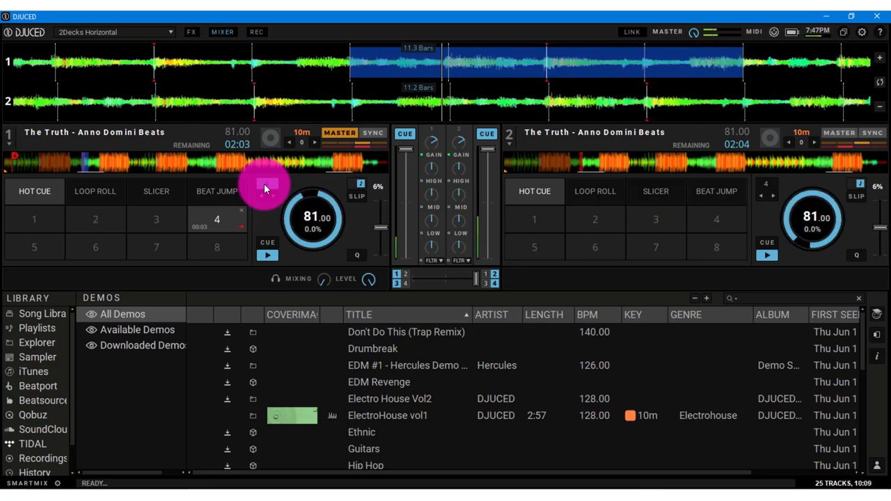
click(264, 183)
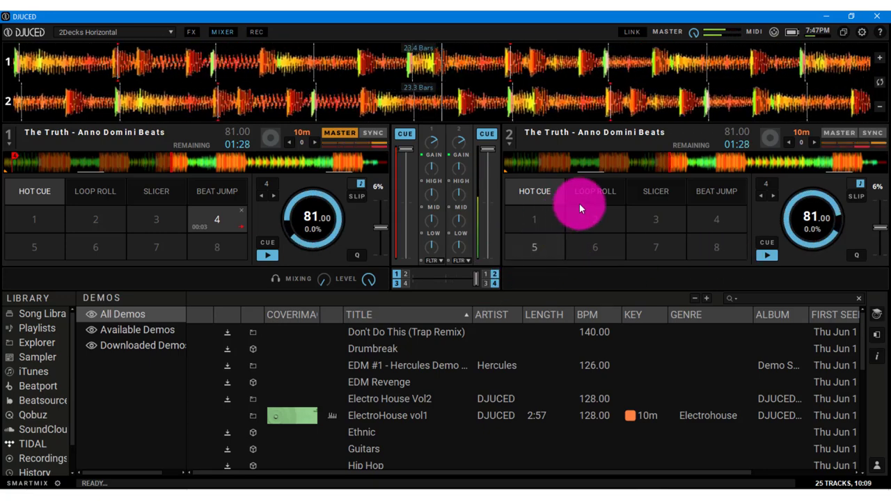
Set deck 2's pads to Loop Roll mode and trigger the 1, 1/2 and 1/4 beat rolls
click(591, 196)
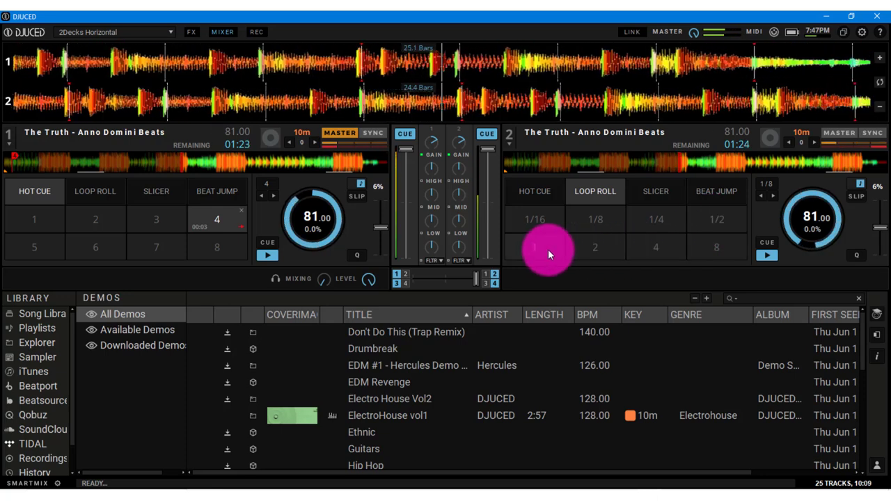
click(548, 250)
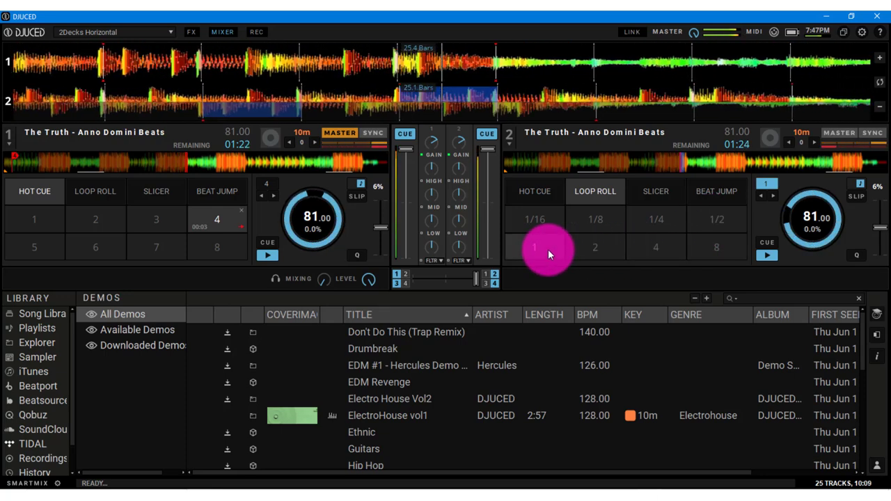
click(699, 217)
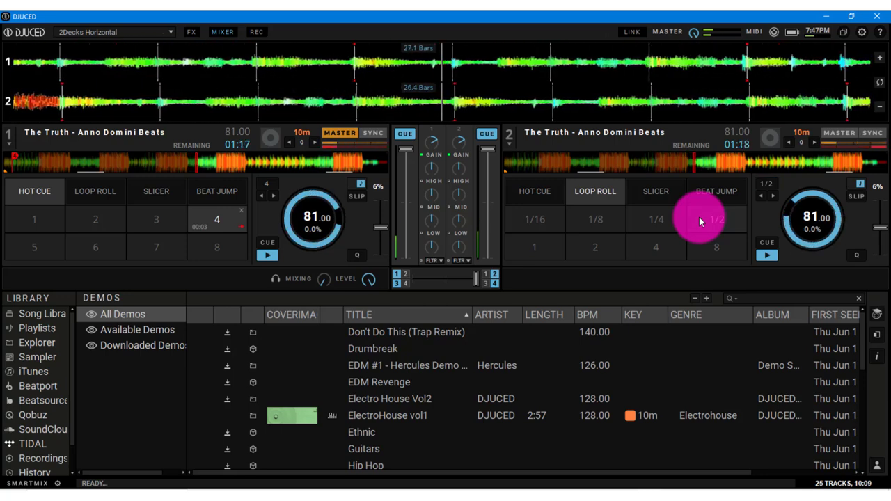
click(698, 218)
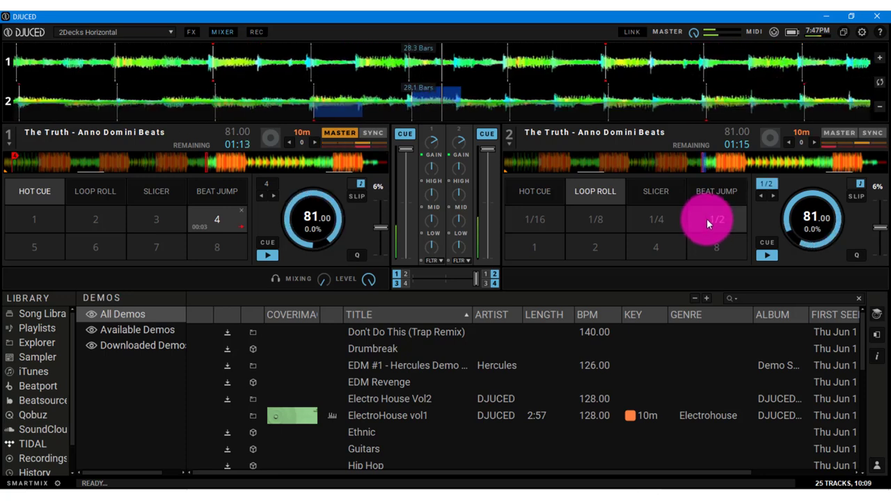
mouse_move(670, 202)
mouse_down()
mouse_move(723, 218)
mouse_move(653, 231)
mouse_up()
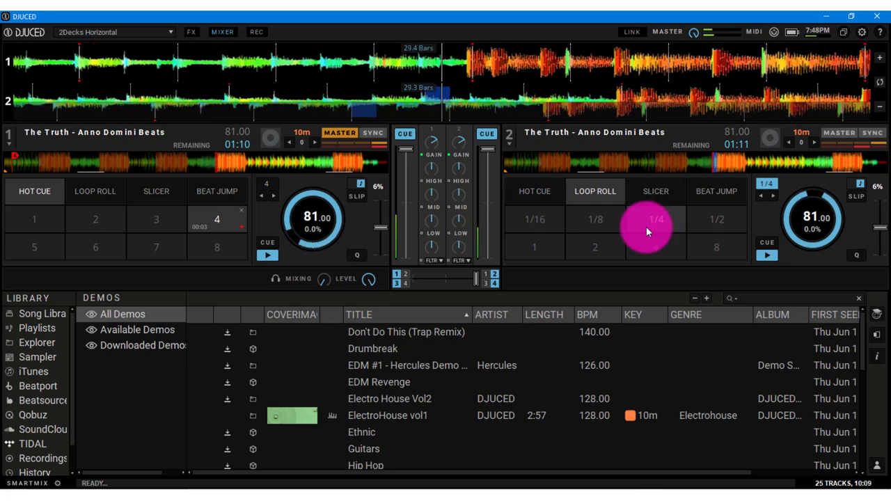
Try deck 2's 1/16 loop roll and Slicer pads, and return the pads to Loop Roll mode
mouse_move(555, 220)
mouse_down()
mouse_move(573, 248)
mouse_move(662, 197)
mouse_move(638, 228)
mouse_move(596, 214)
mouse_move(601, 248)
mouse_move(604, 217)
mouse_move(599, 230)
mouse_move(724, 215)
mouse_move(622, 249)
mouse_move(596, 247)
mouse_move(645, 217)
mouse_move(721, 195)
mouse_move(666, 186)
mouse_move(602, 254)
mouse_up()
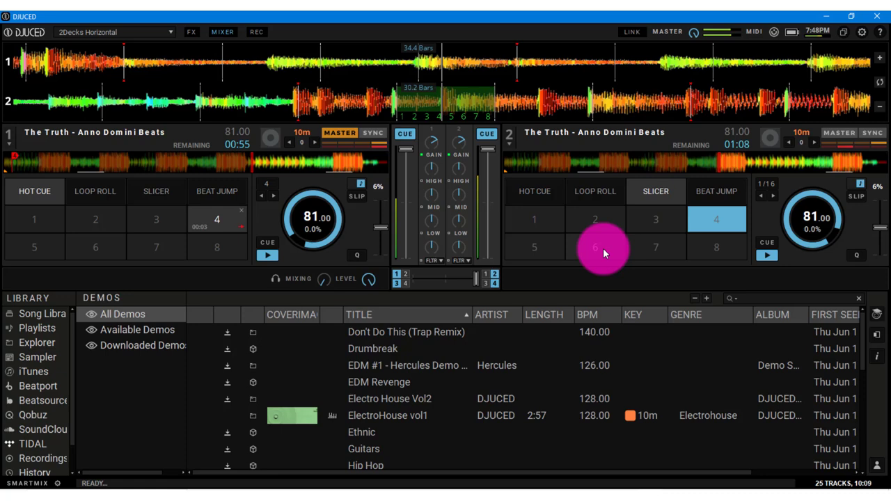
click(604, 193)
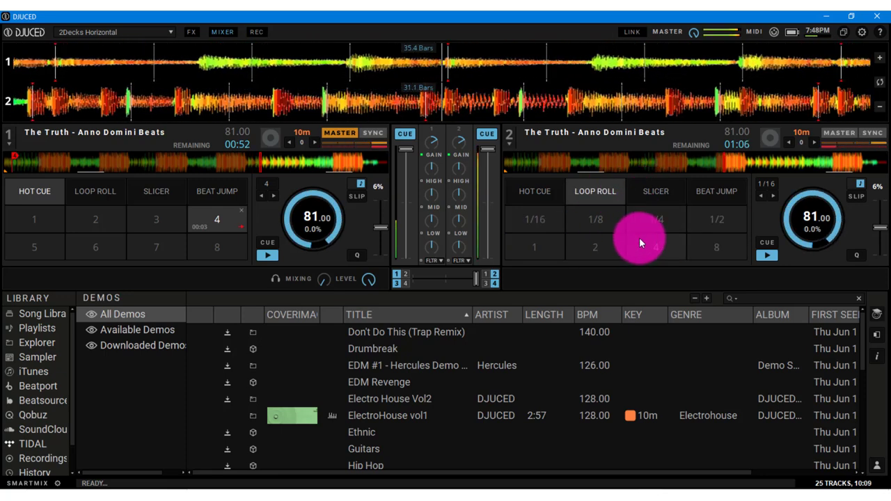
Return deck 2's pads to Hot Cue mode and jump its track back to the beginning
drag(712, 207, 556, 173)
click(529, 191)
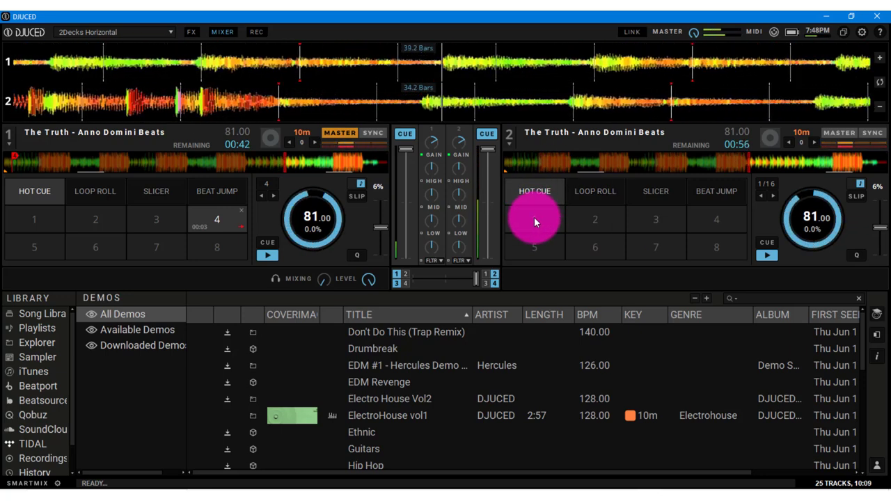
click(504, 169)
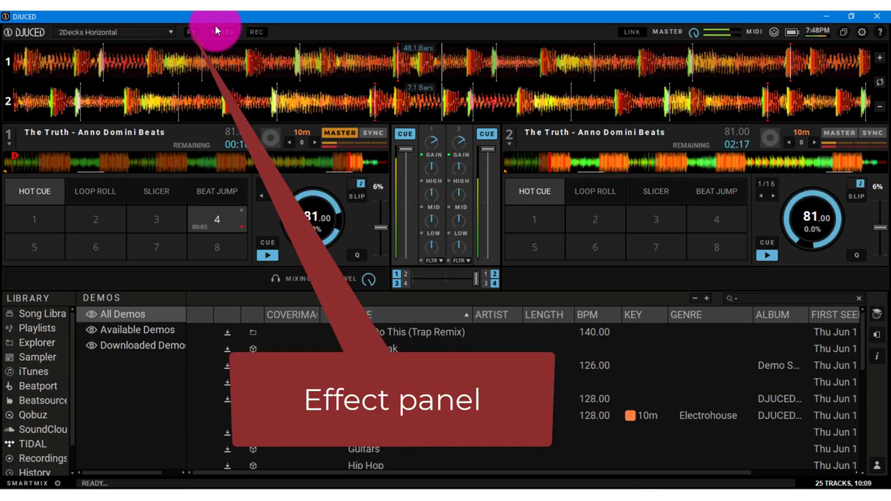
Show the effects panel and choose Echo for the third slot of effects unit 2
click(191, 32)
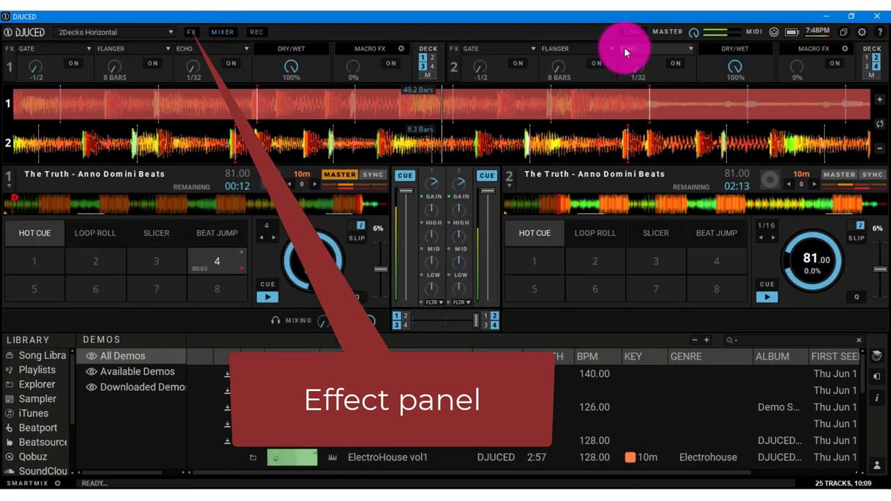
click(625, 50)
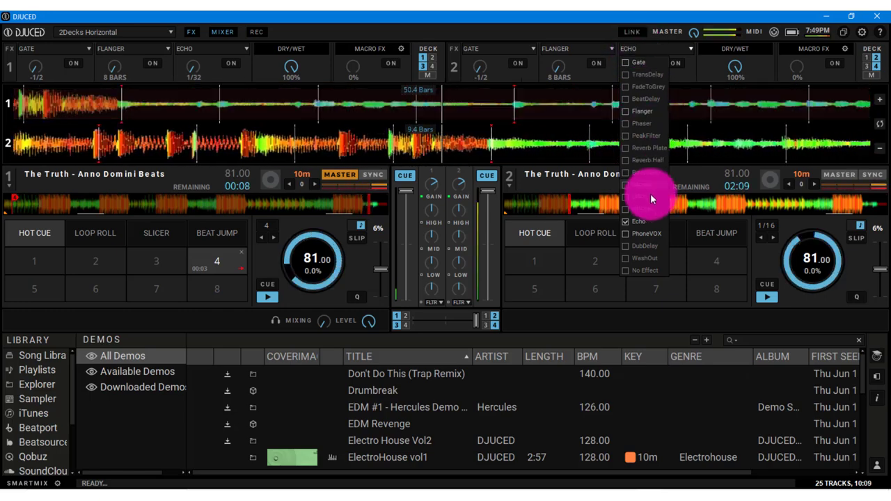
click(644, 222)
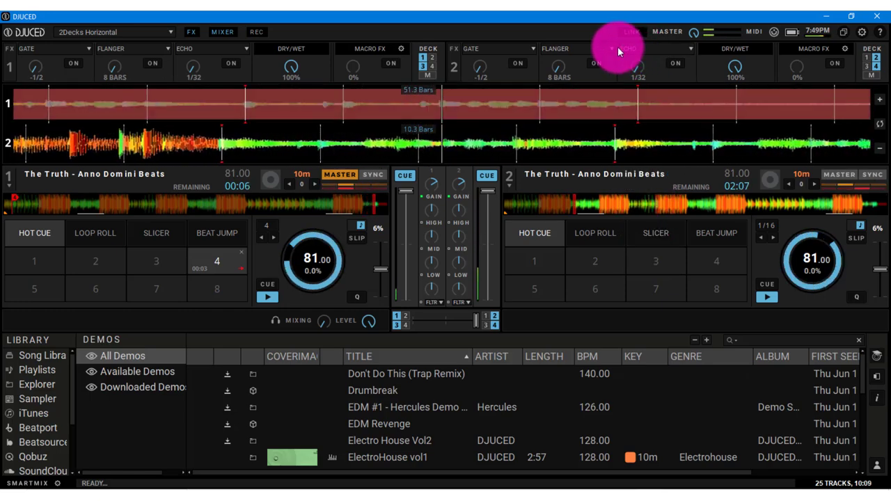
click(655, 48)
click(655, 47)
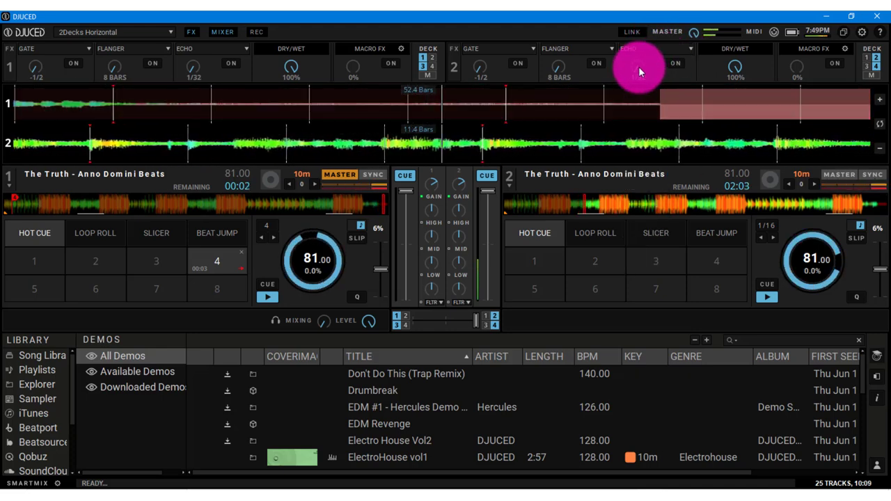
Turn on Echo for deck 2 and vary its beat length, trying 3/16 and ending at 1/8
click(680, 64)
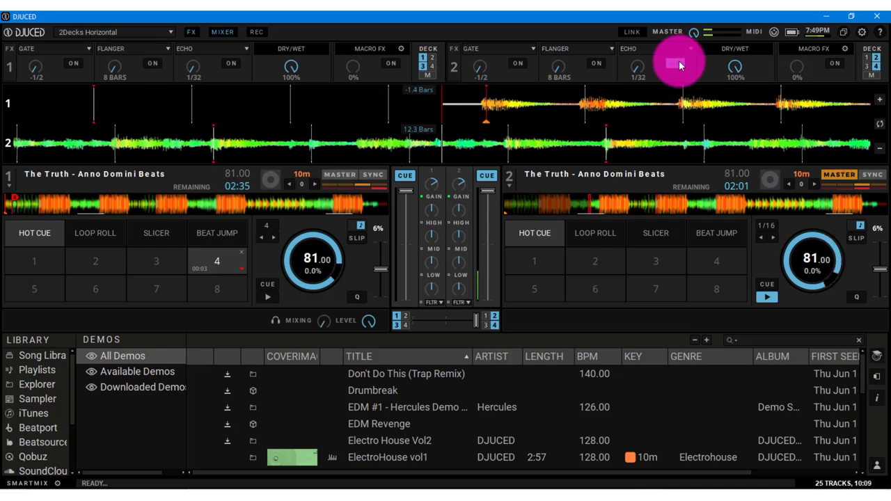
click(642, 70)
drag(635, 69, 636, 61)
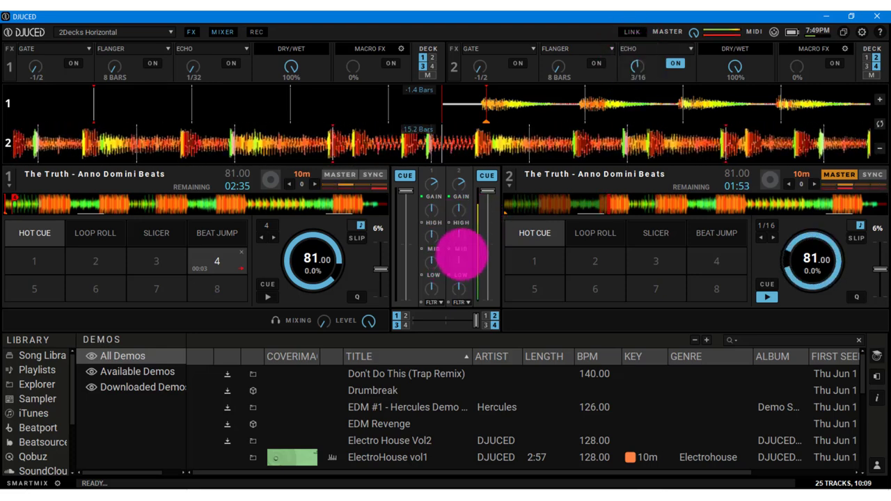
drag(461, 254, 475, 230)
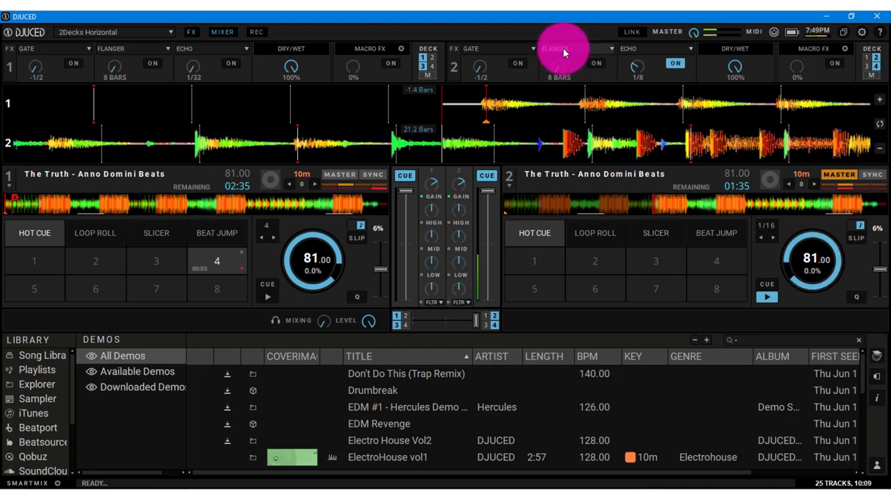
Review the effects available for unit 2's Flanger slot, and sweep the Echo length back to 1/8
click(610, 50)
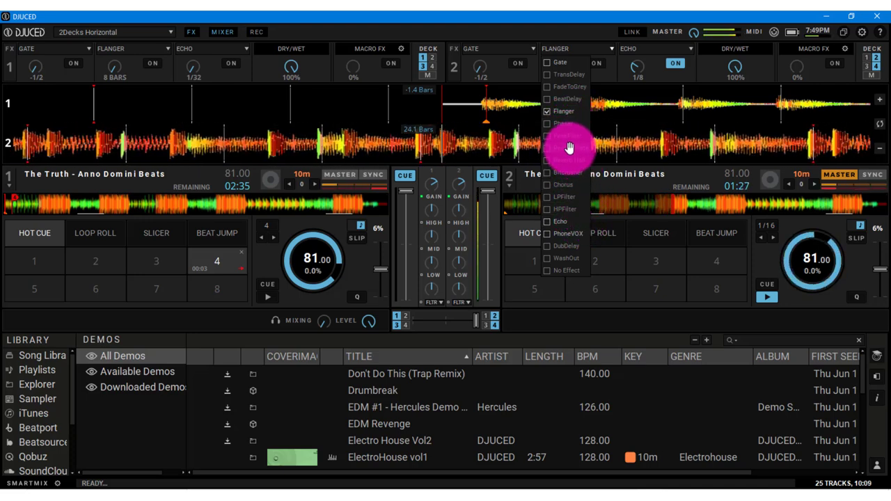
click(574, 31)
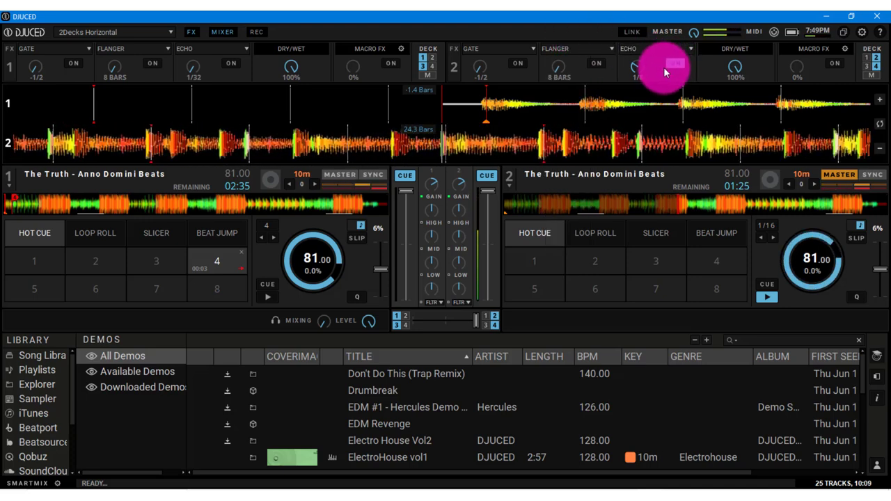
drag(634, 65, 442, 261)
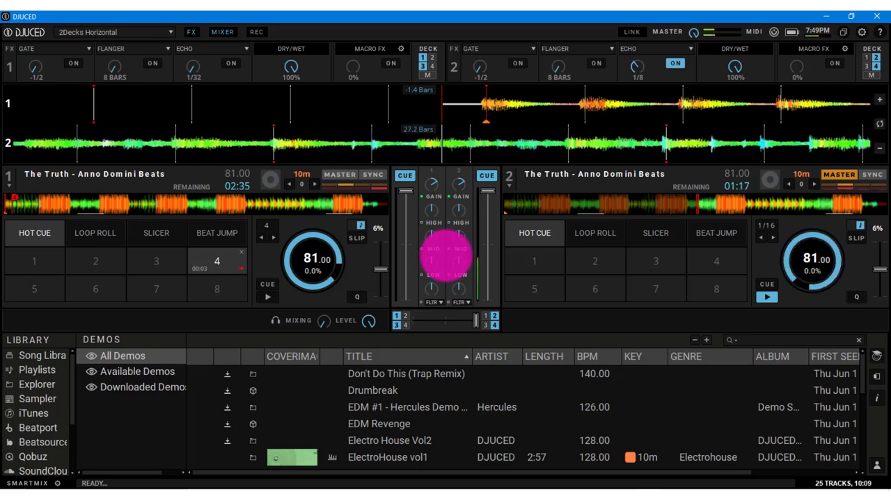
Compare Echo at 4/4 and 1/8 on deck 2 while varying unit 2's dry/wet mix between 0% and 43%
drag(738, 67, 384, 367)
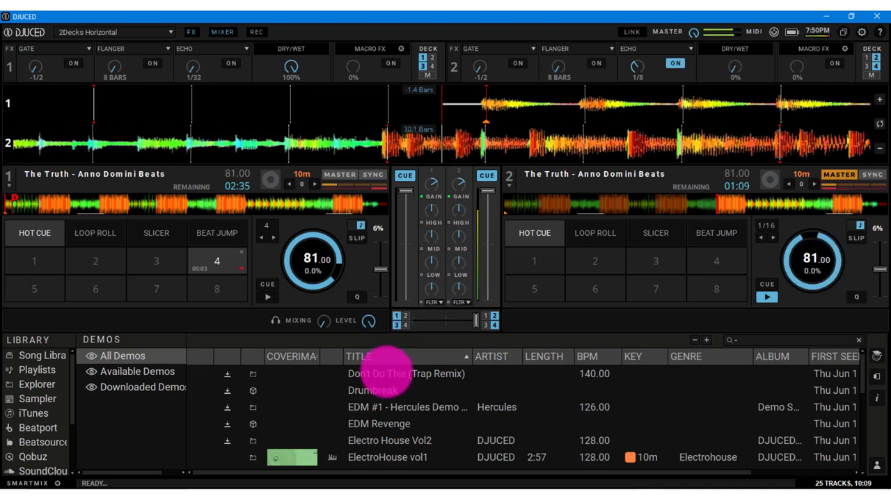
drag(639, 66, 550, 183)
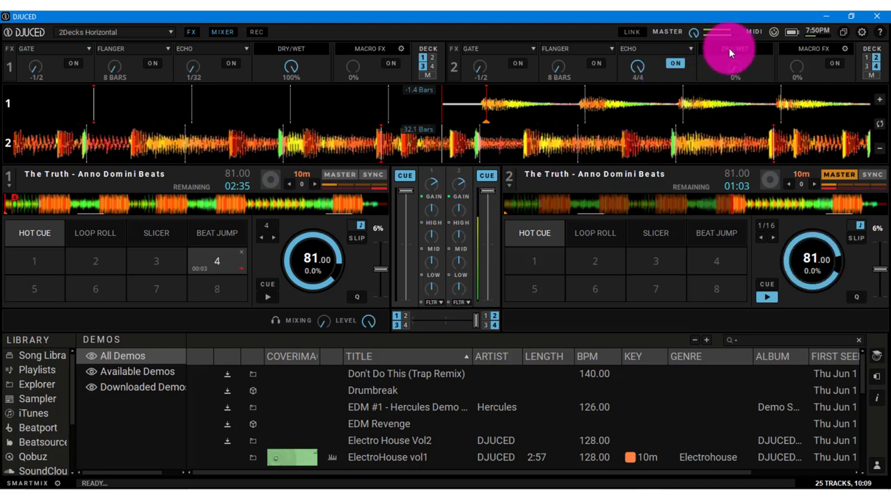
drag(735, 65, 449, 240)
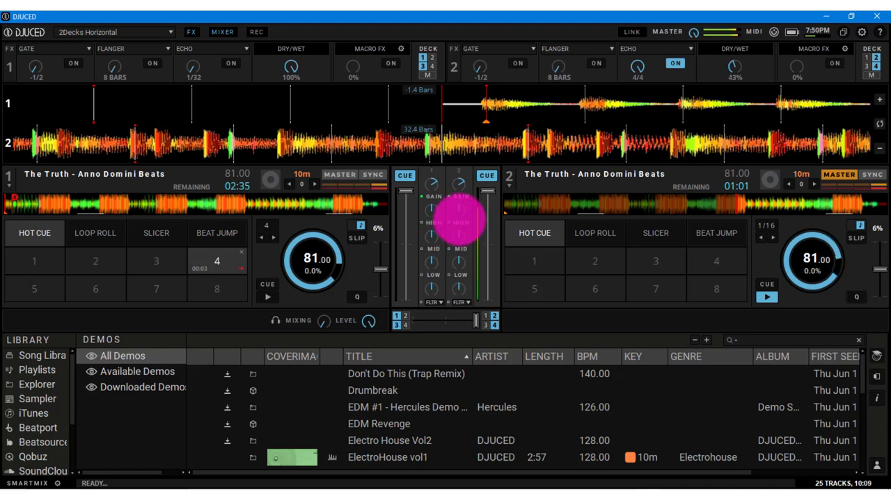
mouse_move(486, 204)
mouse_down()
mouse_move(443, 257)
mouse_move(466, 202)
mouse_move(457, 272)
mouse_move(744, 89)
mouse_move(744, 67)
mouse_move(682, 149)
mouse_move(672, 208)
mouse_move(640, 32)
mouse_up()
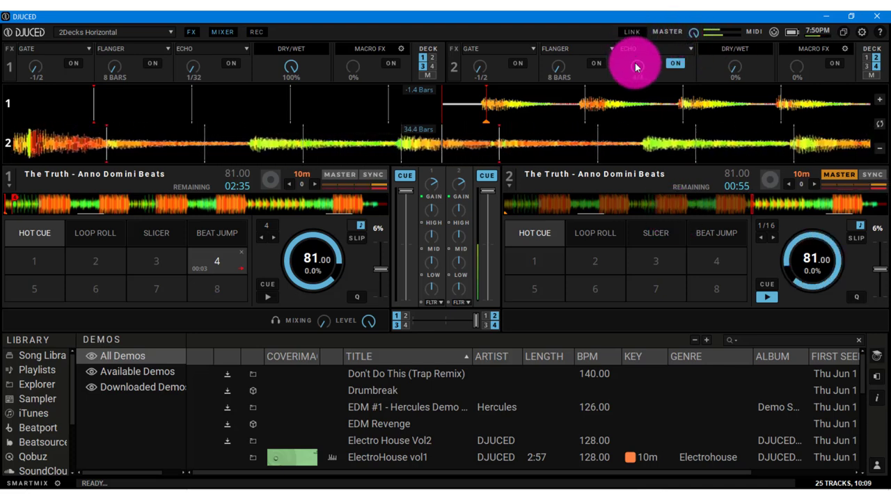
drag(635, 67, 424, 301)
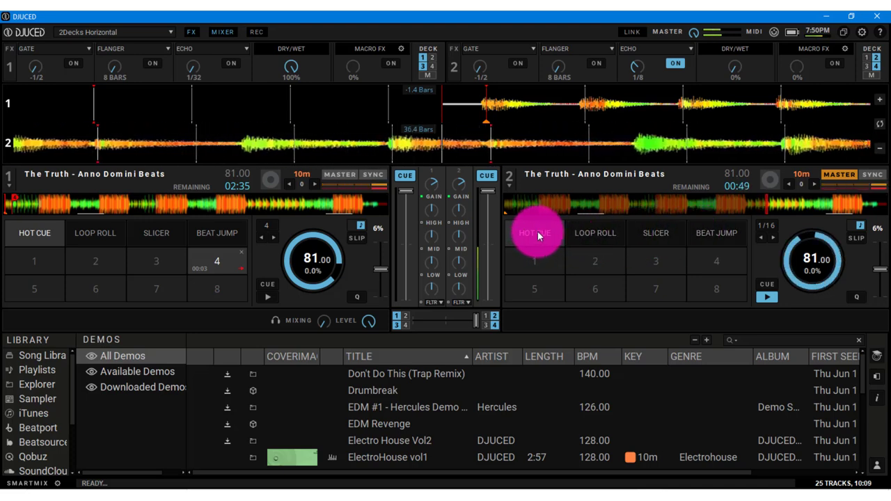
Move deck 2 back to an earlier point in its track and engage a 4-beat loop
mouse_move(538, 236)
mouse_down()
mouse_move(756, 230)
mouse_move(770, 238)
mouse_up()
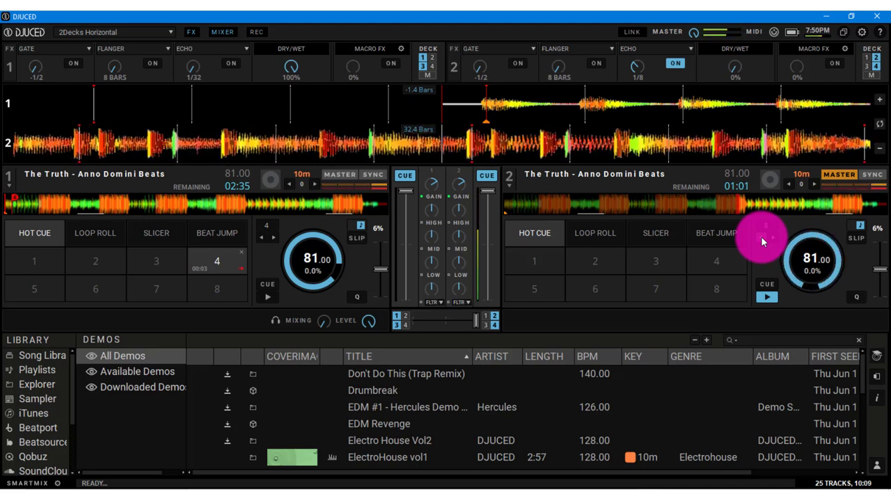
drag(724, 238, 767, 227)
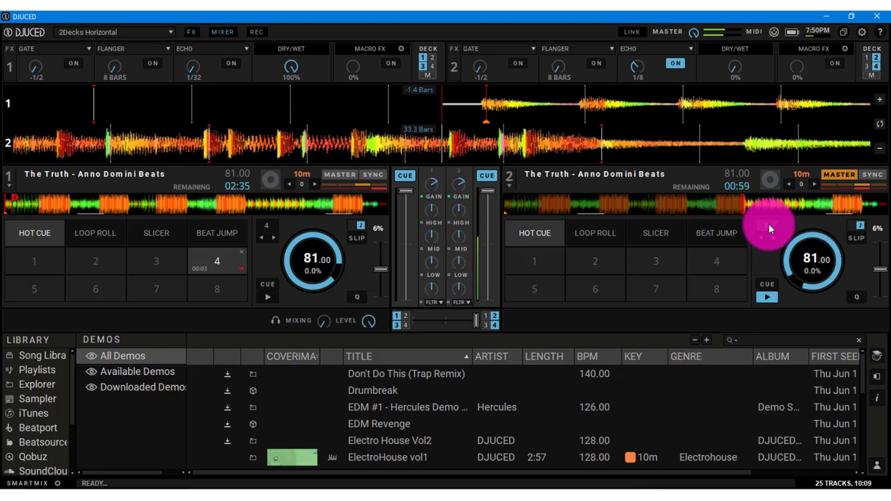
click(767, 225)
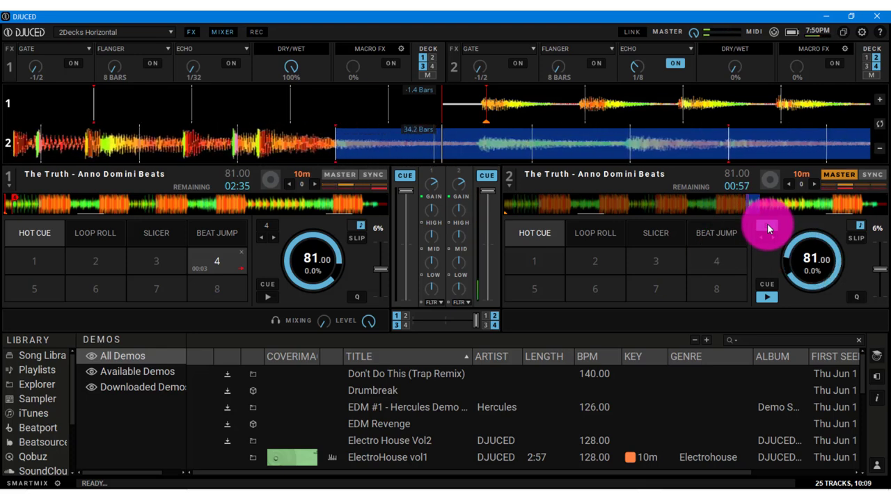
drag(766, 223, 641, 302)
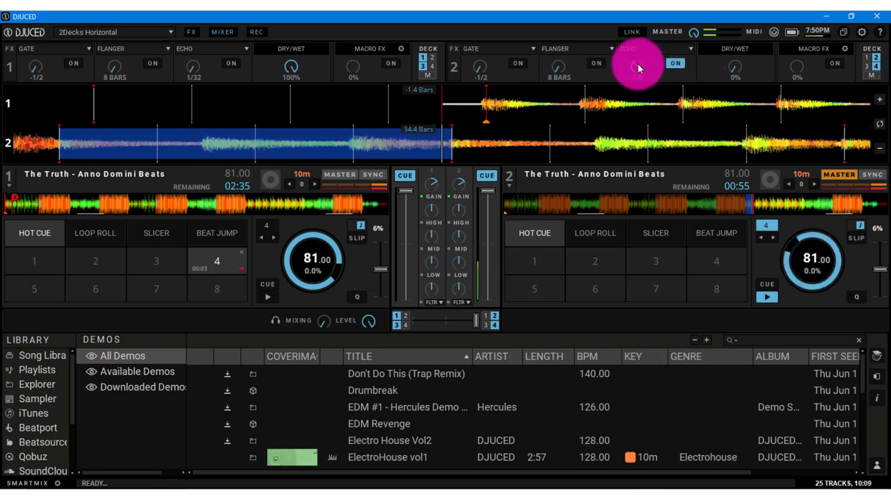
Sweep deck 2's Echo length over the loop and set unit 2's dry/wet mix to 100%
click(441, 259)
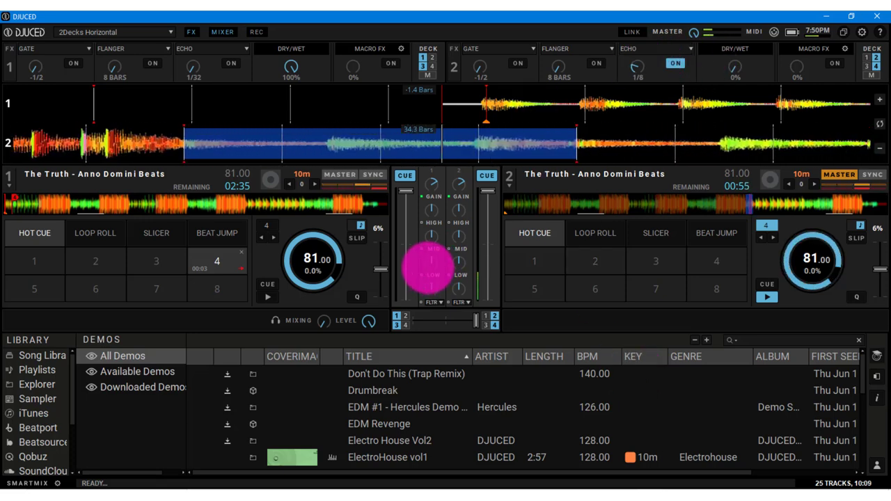
drag(737, 66, 735, 46)
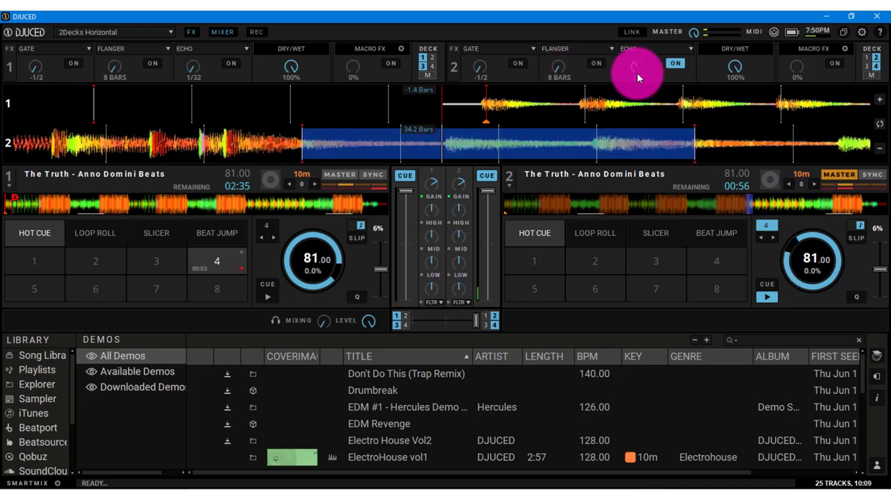
Turn on Flanger alongside Echo in effects unit 2 and adjust the Echo length to 1/8
click(570, 50)
click(567, 52)
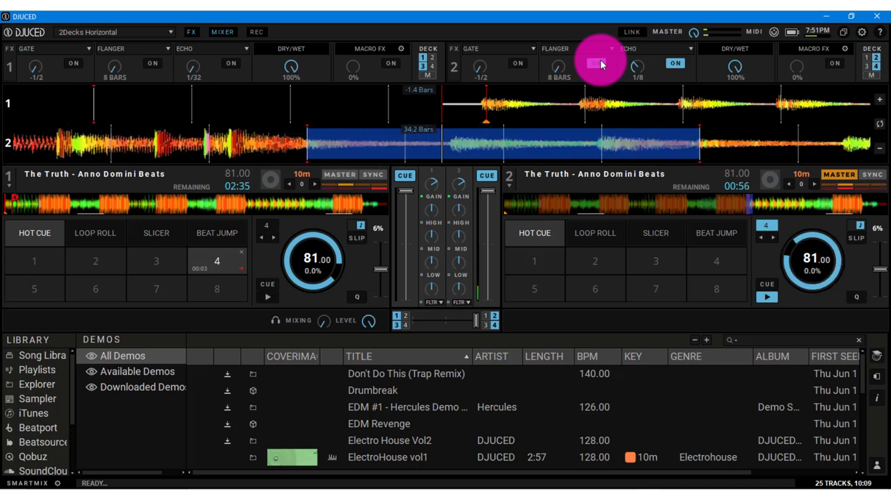
click(597, 64)
drag(636, 63, 632, 60)
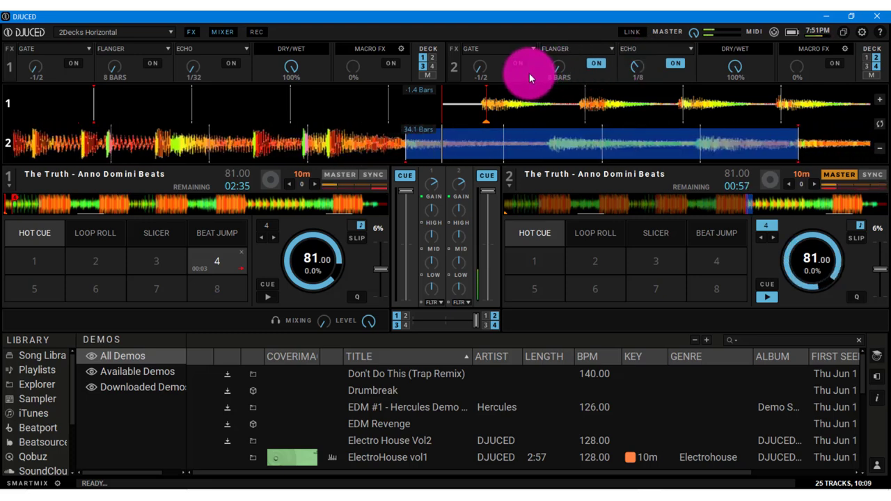
click(587, 67)
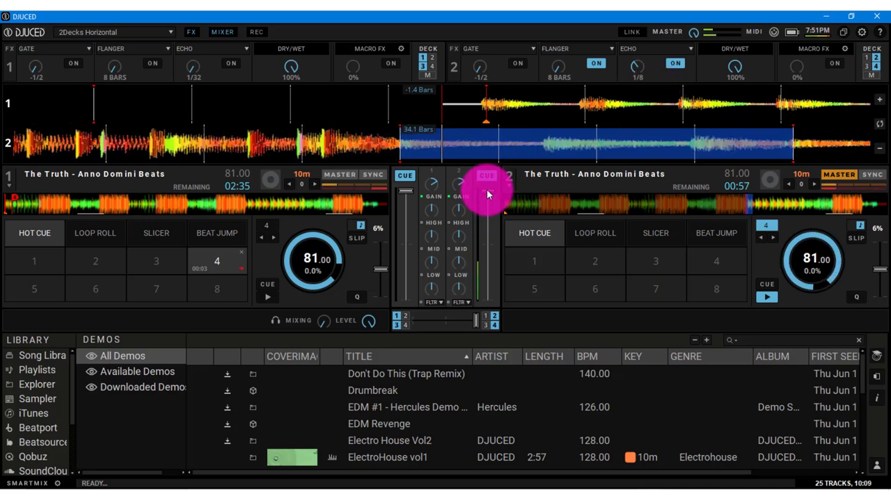
Fade deck 2's volume down and back up with the effects running, sweeping the Echo length in between
drag(487, 194, 487, 229)
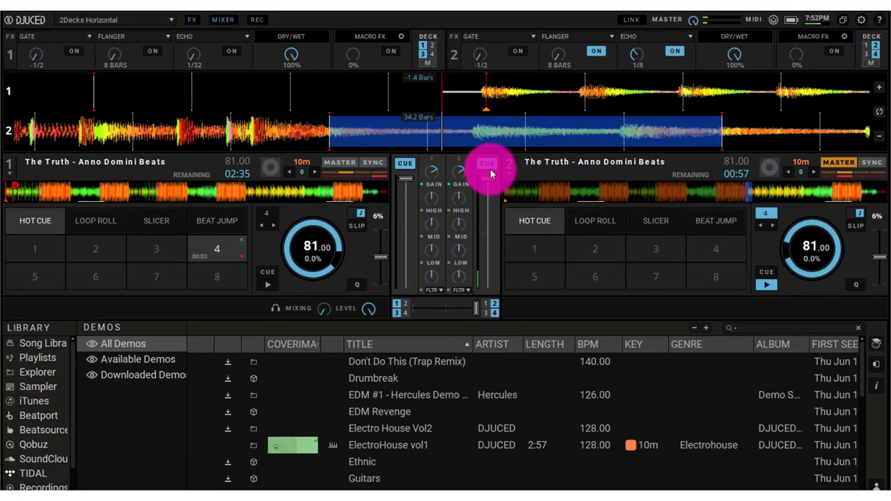
drag(487, 179, 472, 243)
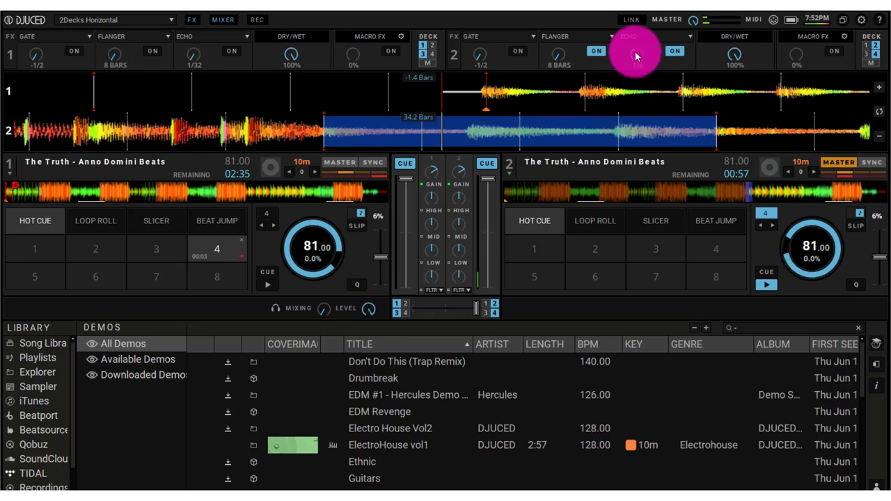
drag(636, 56, 456, 252)
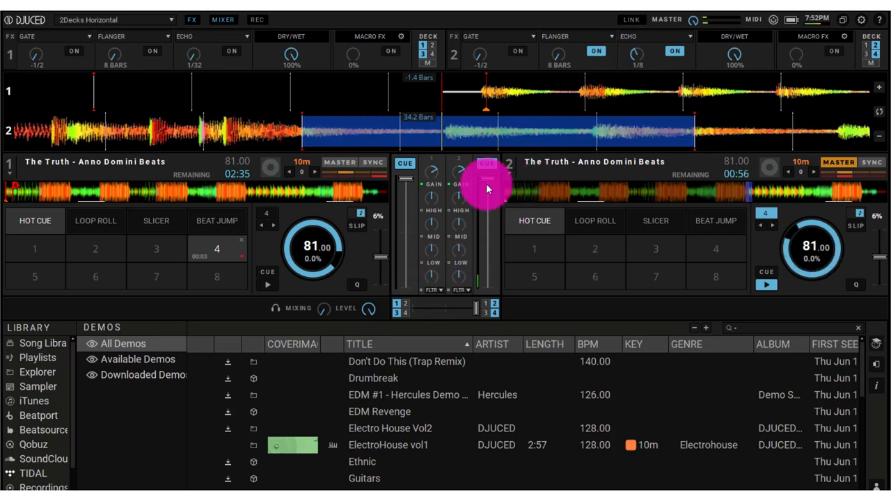
mouse_move(480, 182)
mouse_down()
mouse_move(449, 295)
mouse_move(487, 178)
mouse_up()
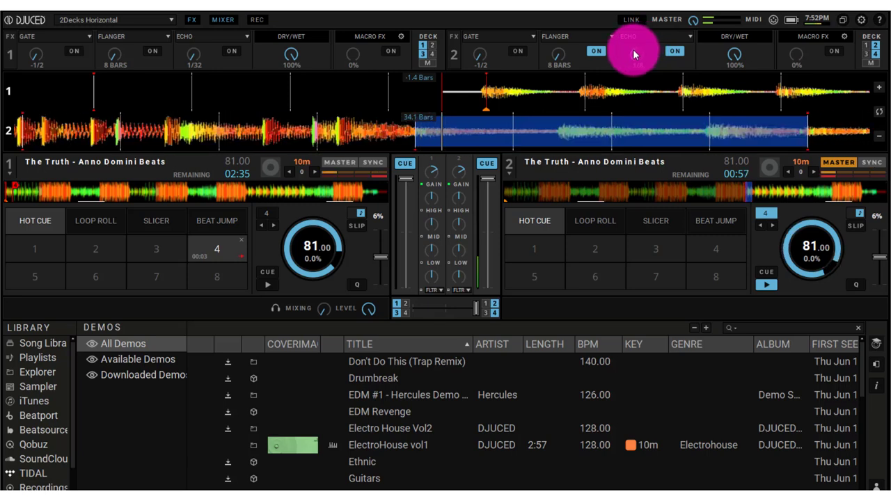
Try deck 2's volume fades with Echo at 3/16 and at 1/8, leaving the fader about halfway
click(448, 261)
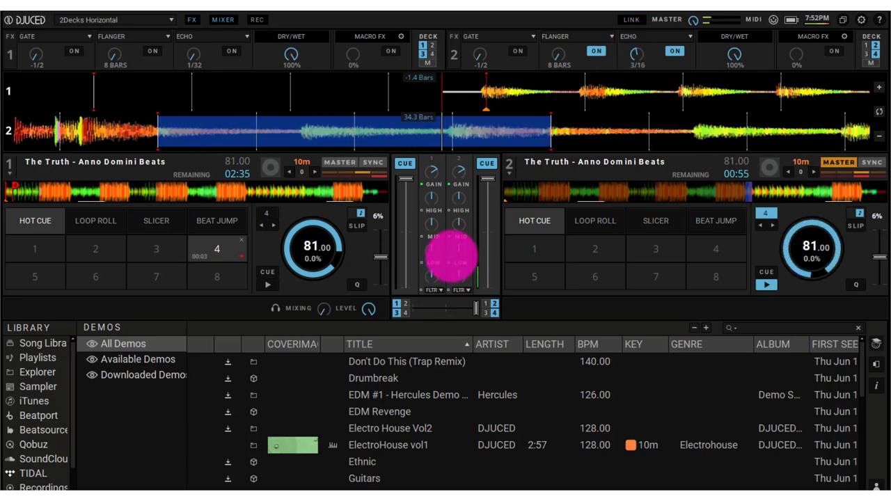
drag(496, 174, 441, 284)
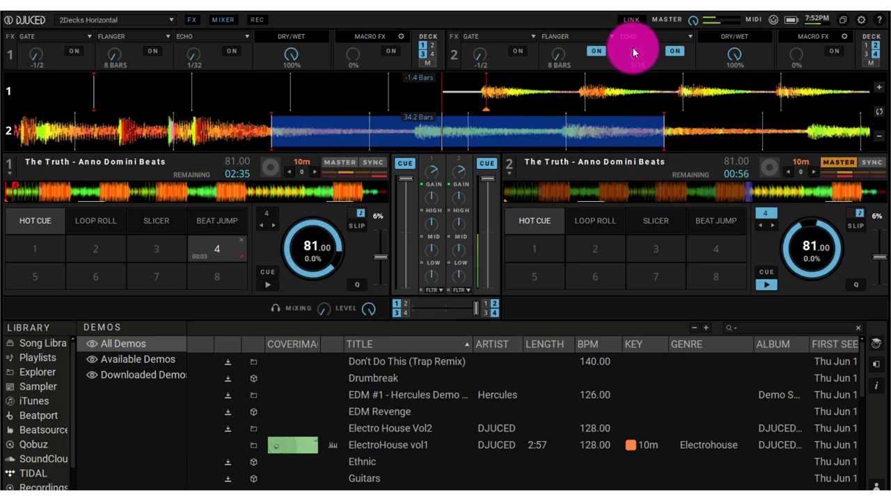
drag(633, 52, 437, 263)
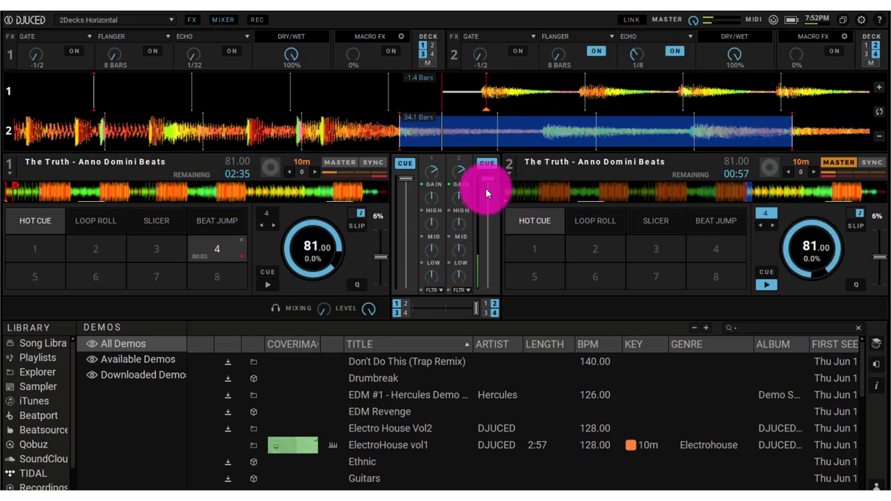
drag(487, 180, 484, 228)
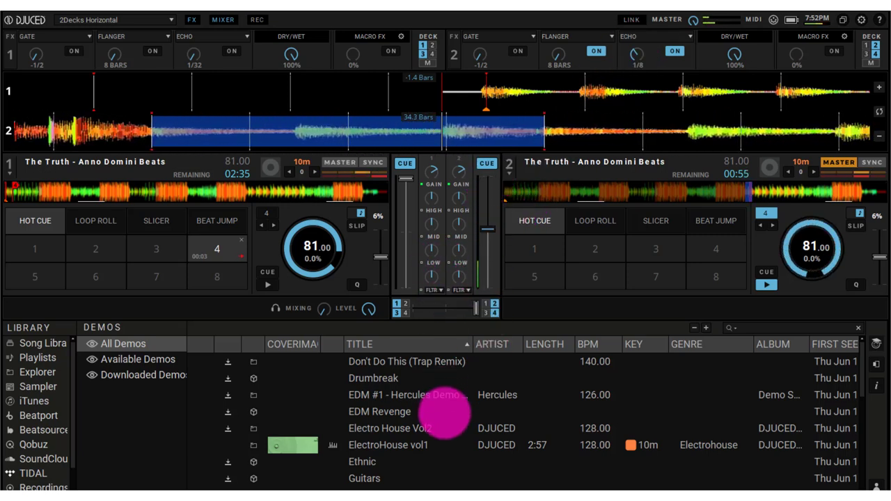
Raise deck 2's volume fader to full and jump to a point near the end of its track
drag(447, 390, 460, 250)
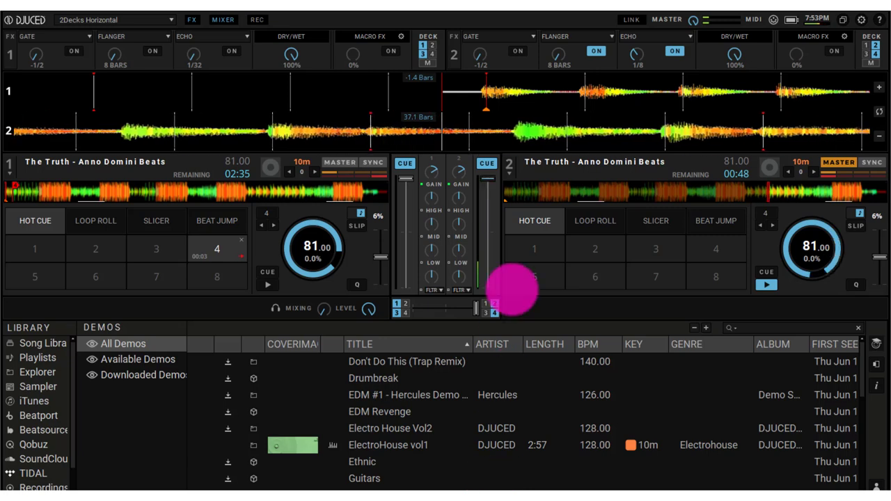
click(813, 189)
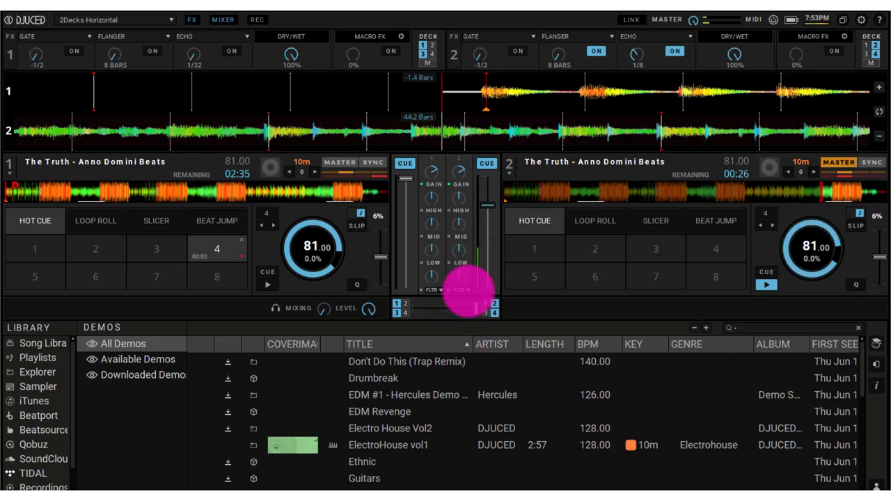
Cut deck 2's volume fader to zero and bring it back to full with Echo and Flanger on
click(486, 285)
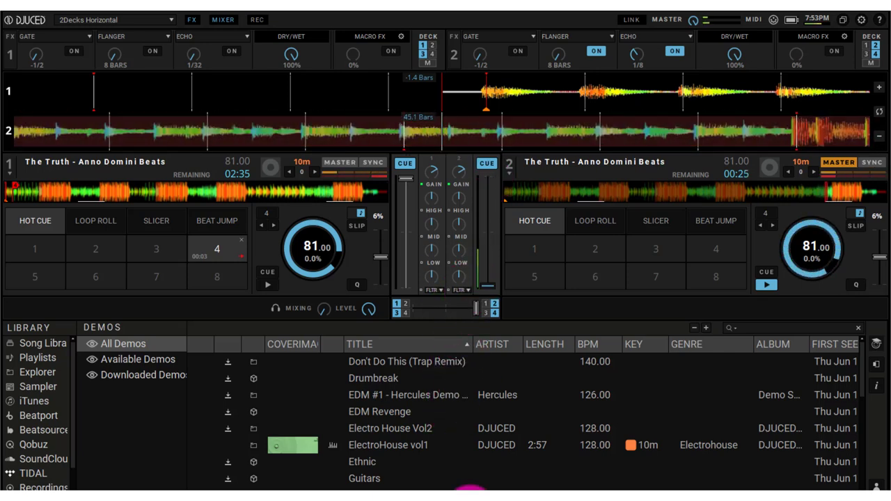
double_click(489, 286)
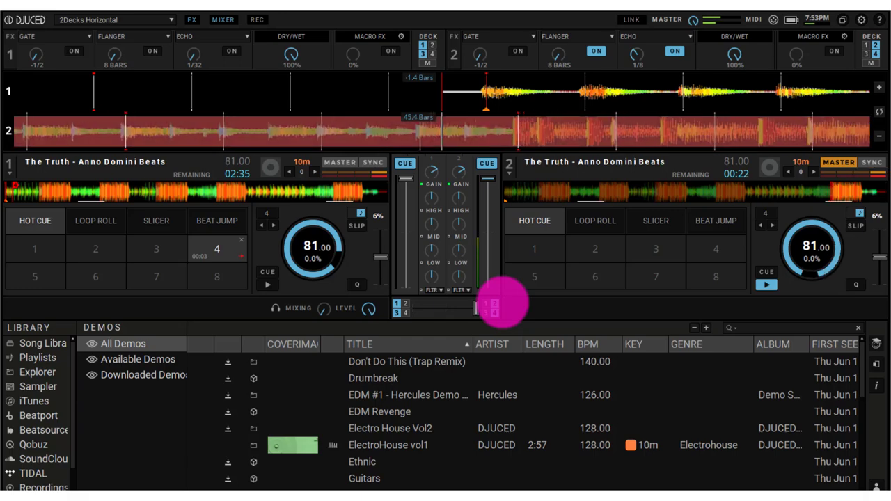
click(535, 226)
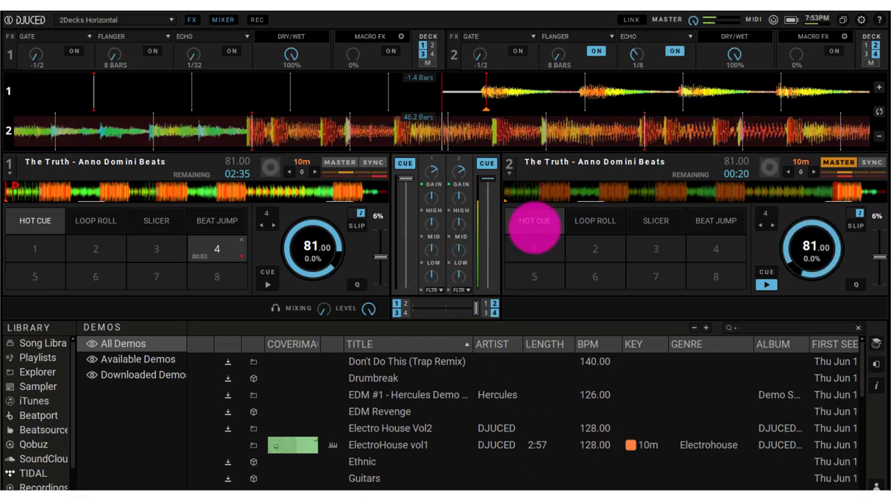